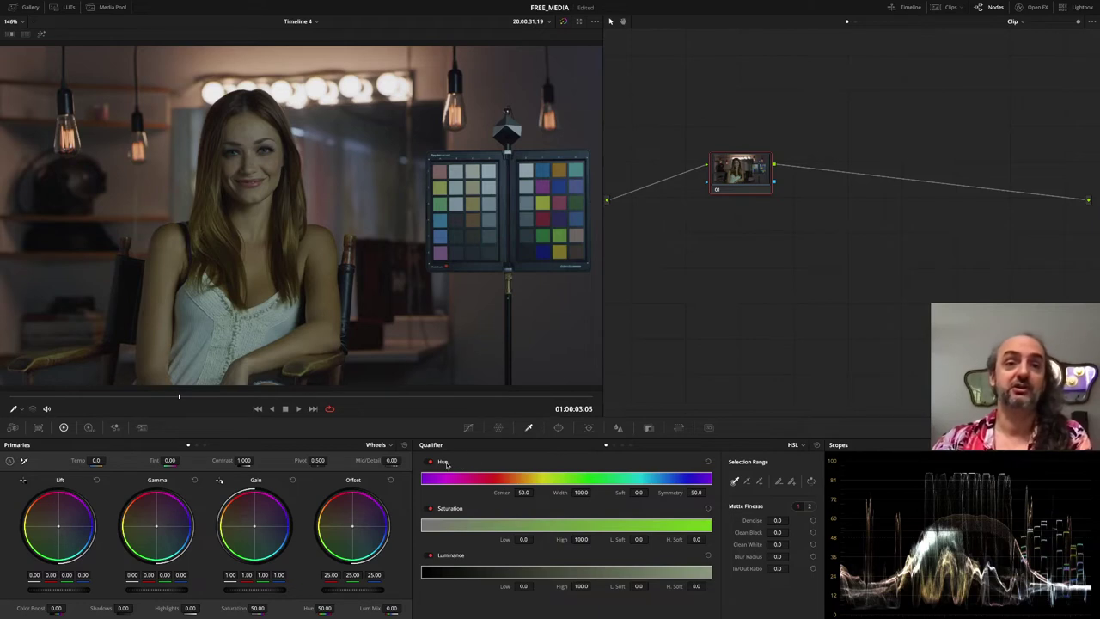
Step: Switch the qualifier to RGB, bring node 01 in line with the output and label it Original
left_click(615, 445)
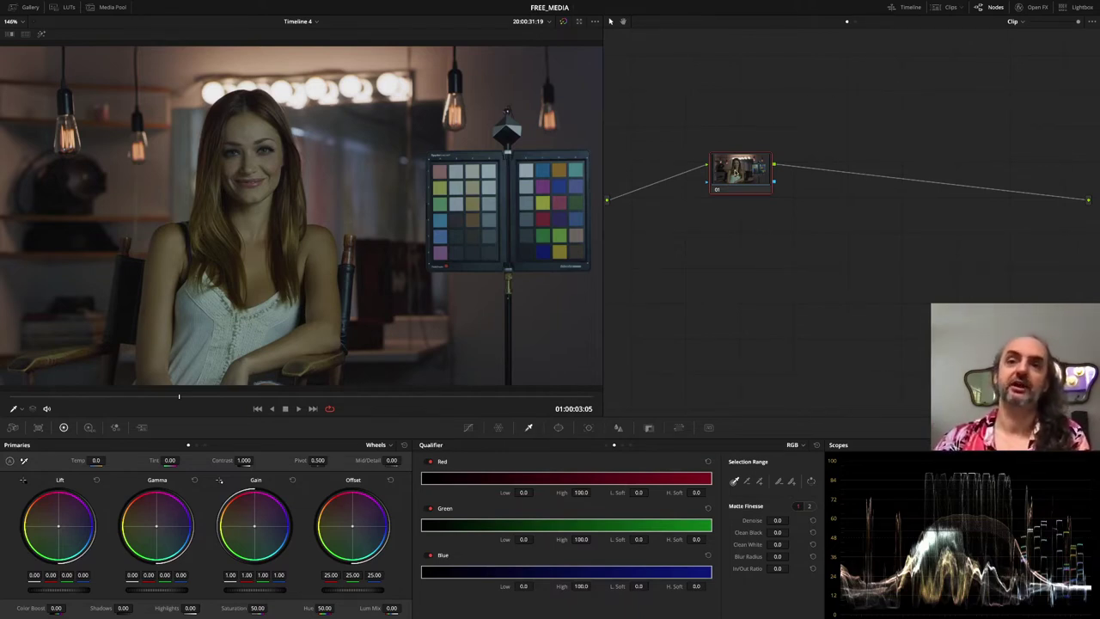
left_click_drag(737, 174, 653, 209)
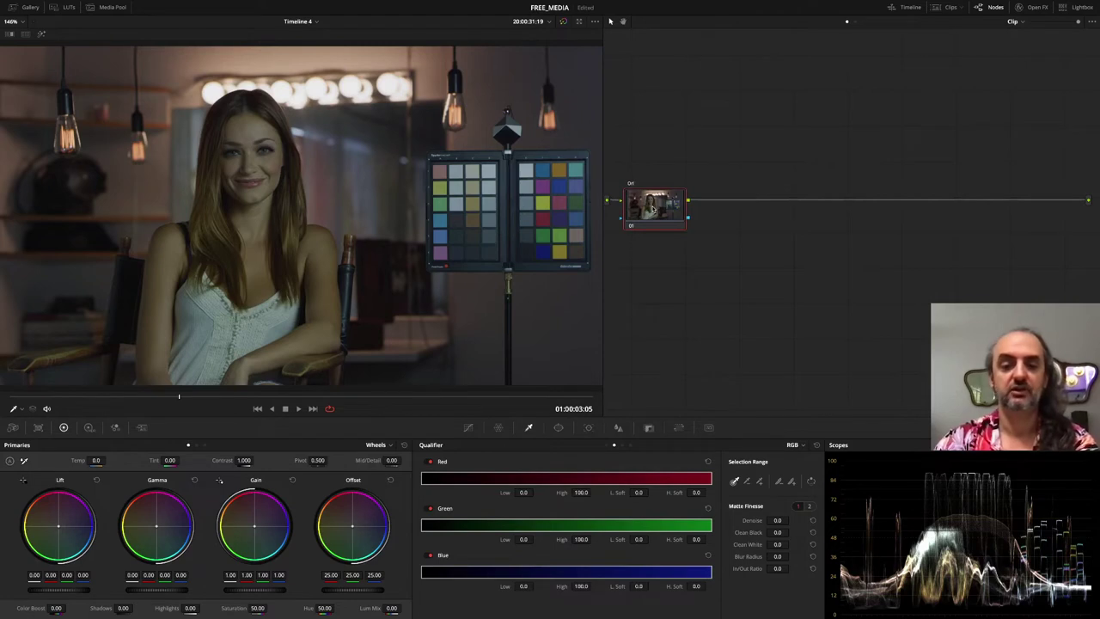
type("Orig")
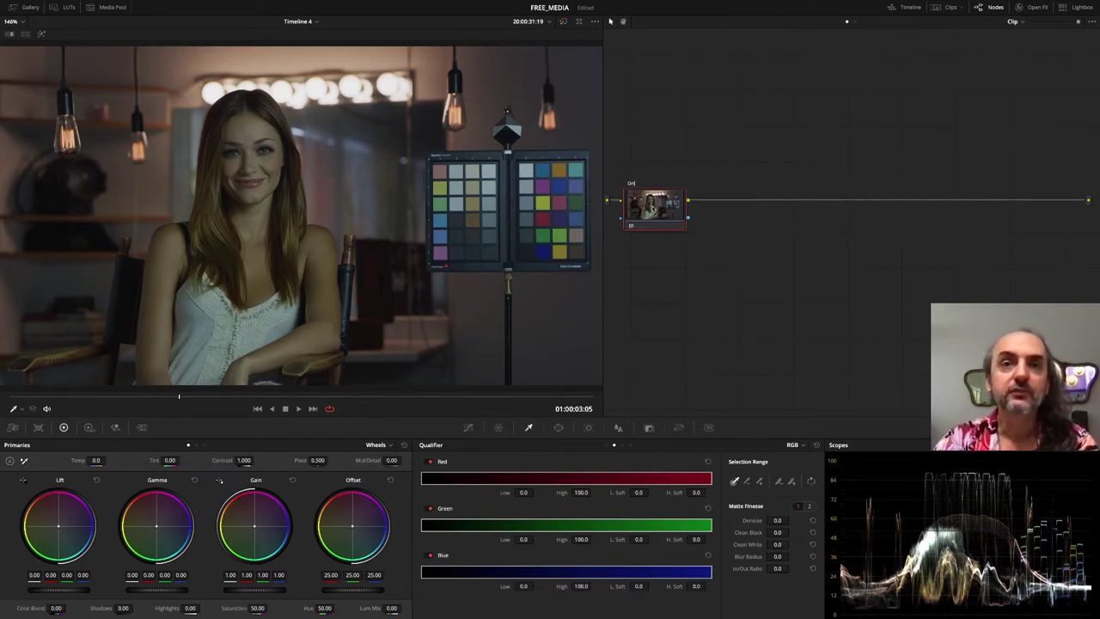
type("iginal")
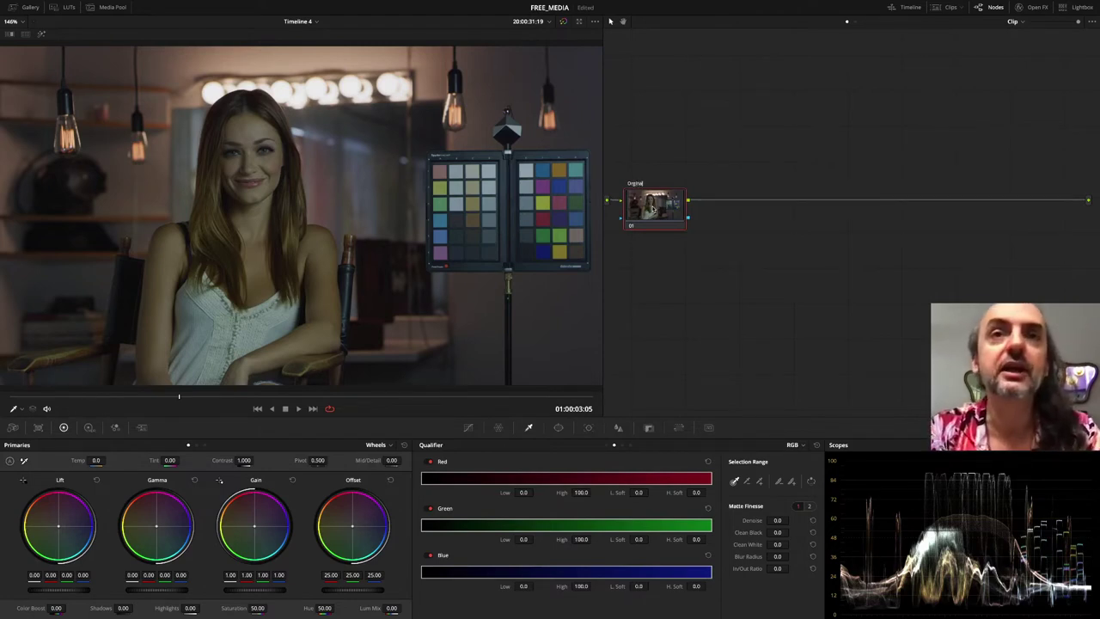
key("Return")
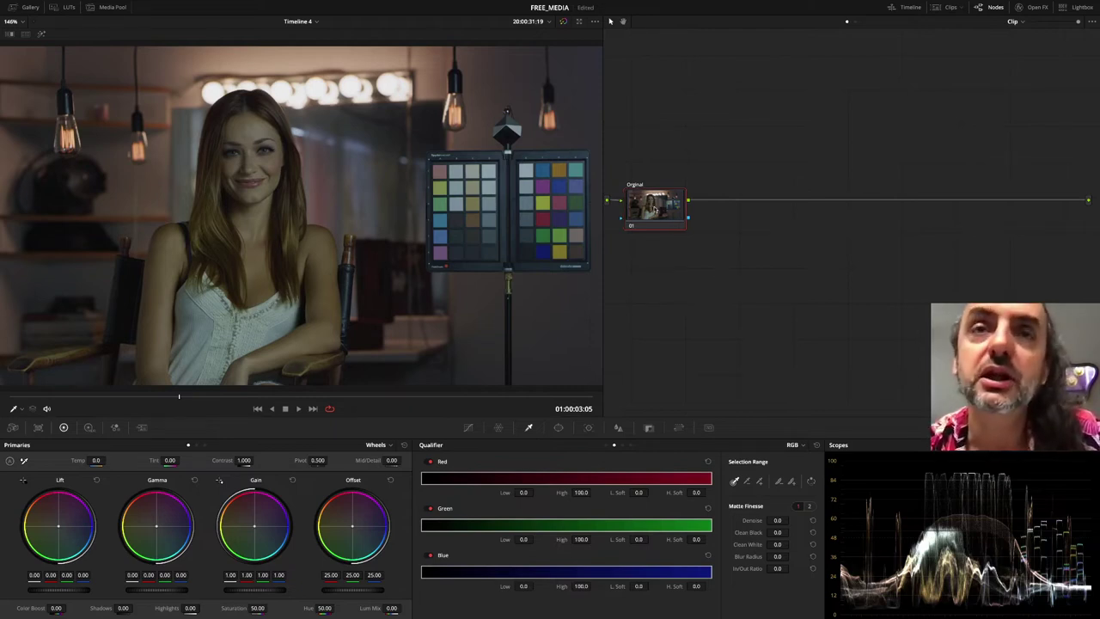
Step: Undo and redo the Original label, then switch the scope to another display type
key("ctrl+z")
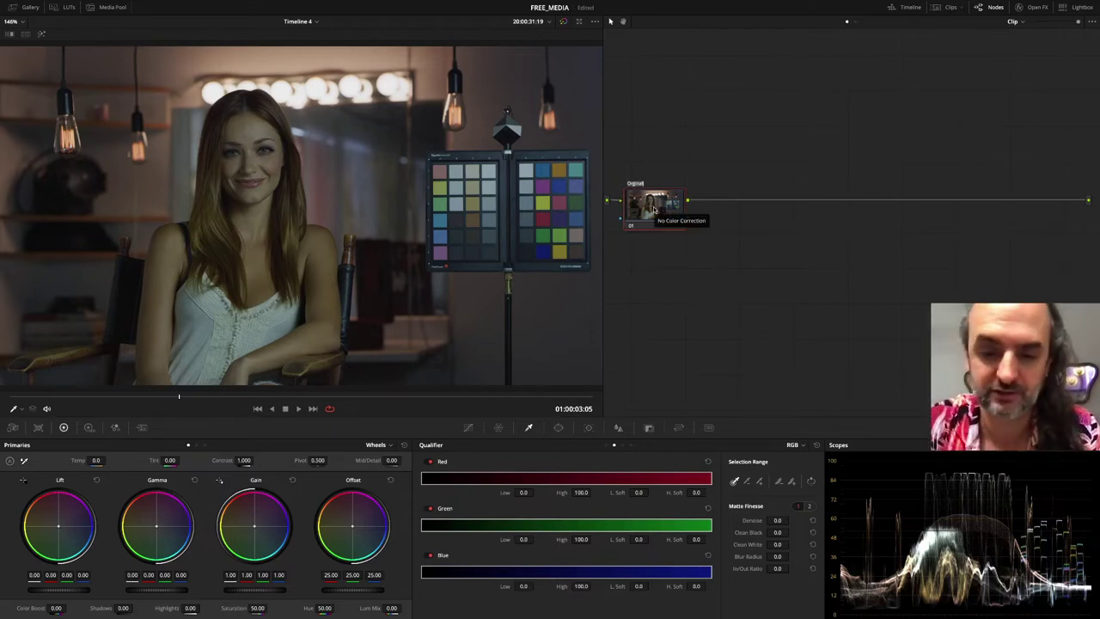
key("ctrl+shift+z")
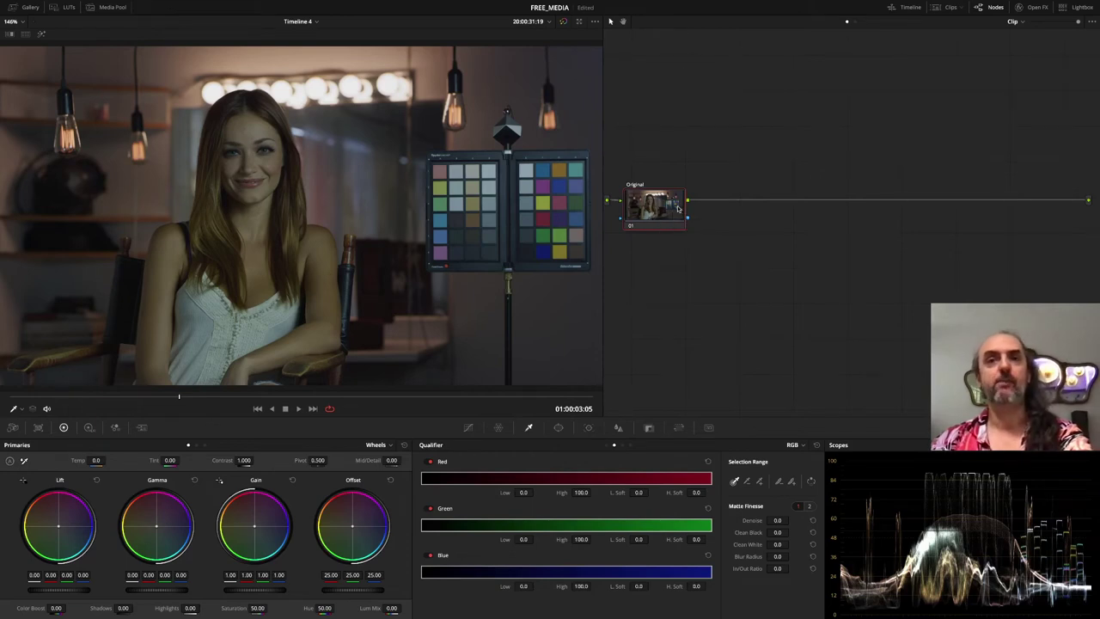
right_click(1016, 469)
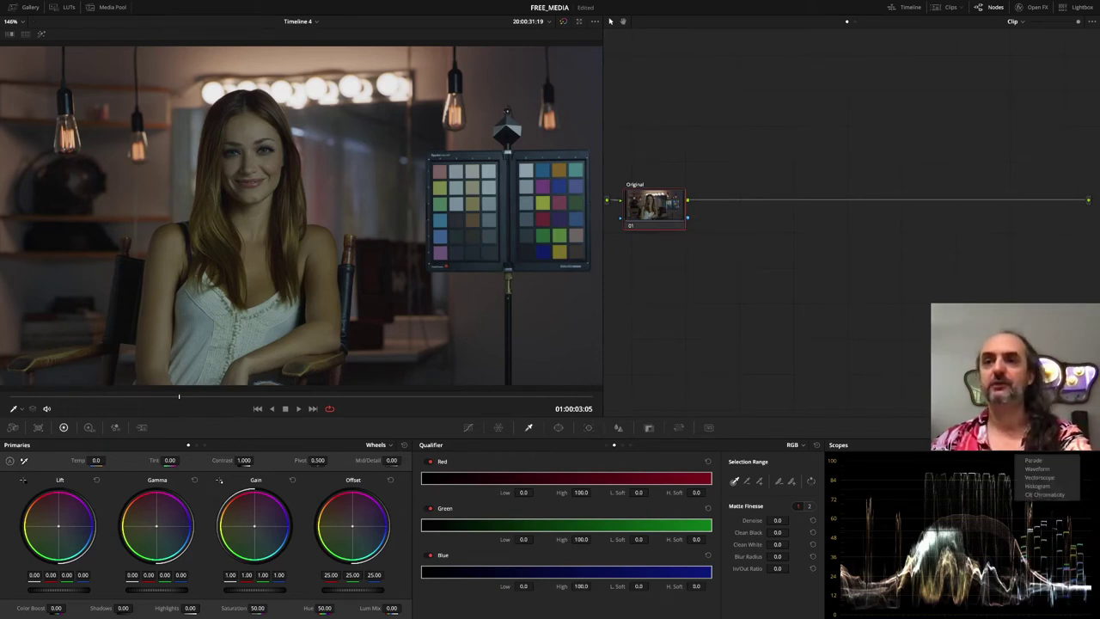
left_click(1040, 486)
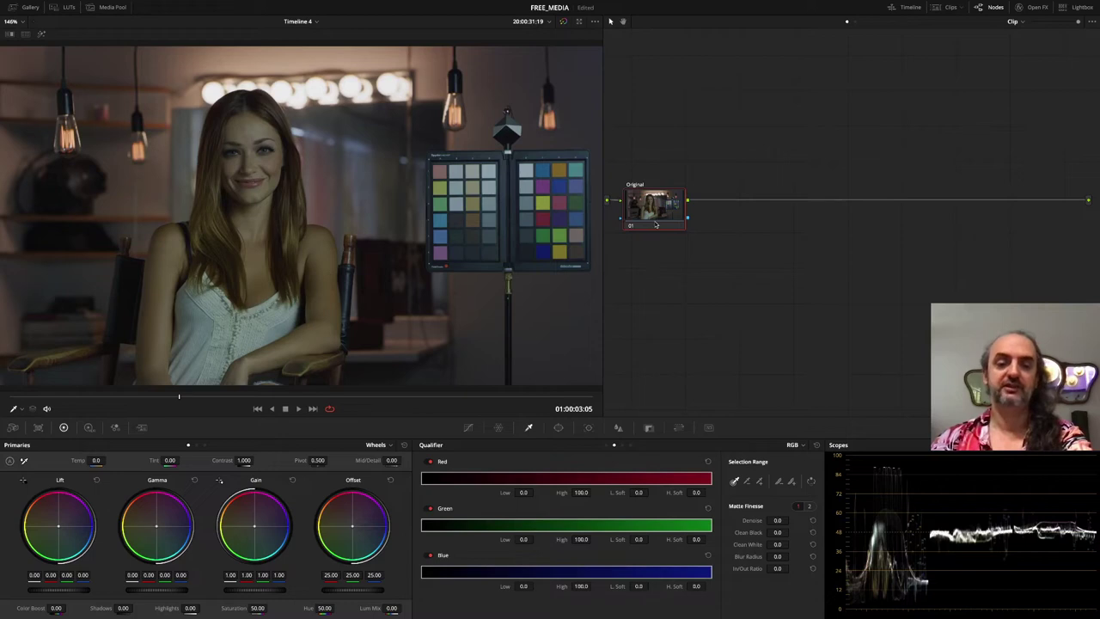
Step: Add serial node 02 and parallel node 03, and morph the mixer into a Layer Mixer
key("alt+s")
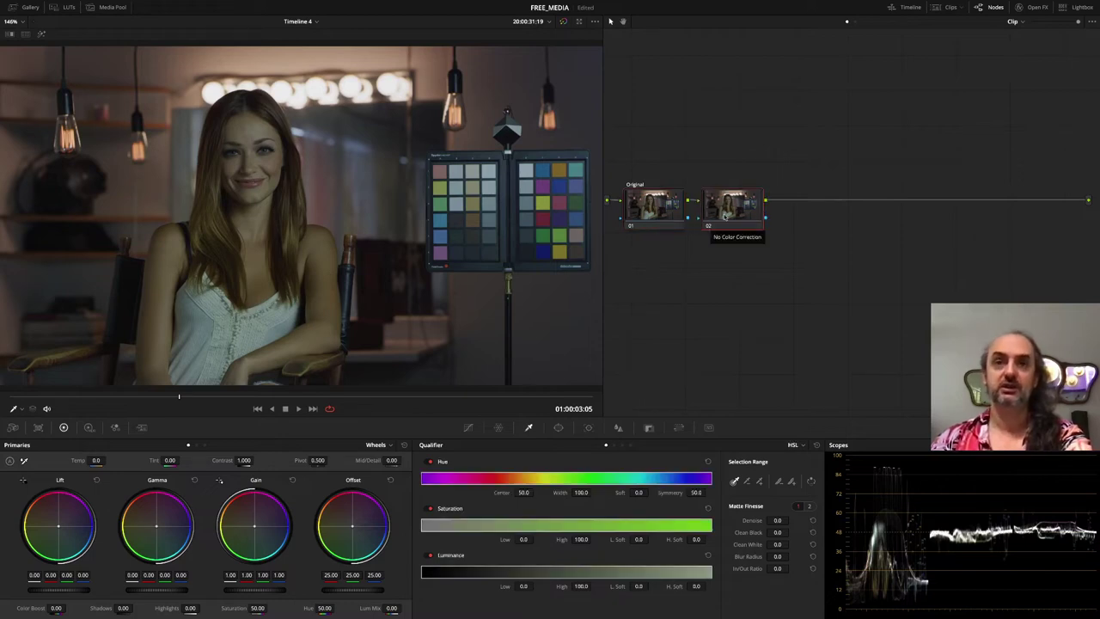
key("alt+p")
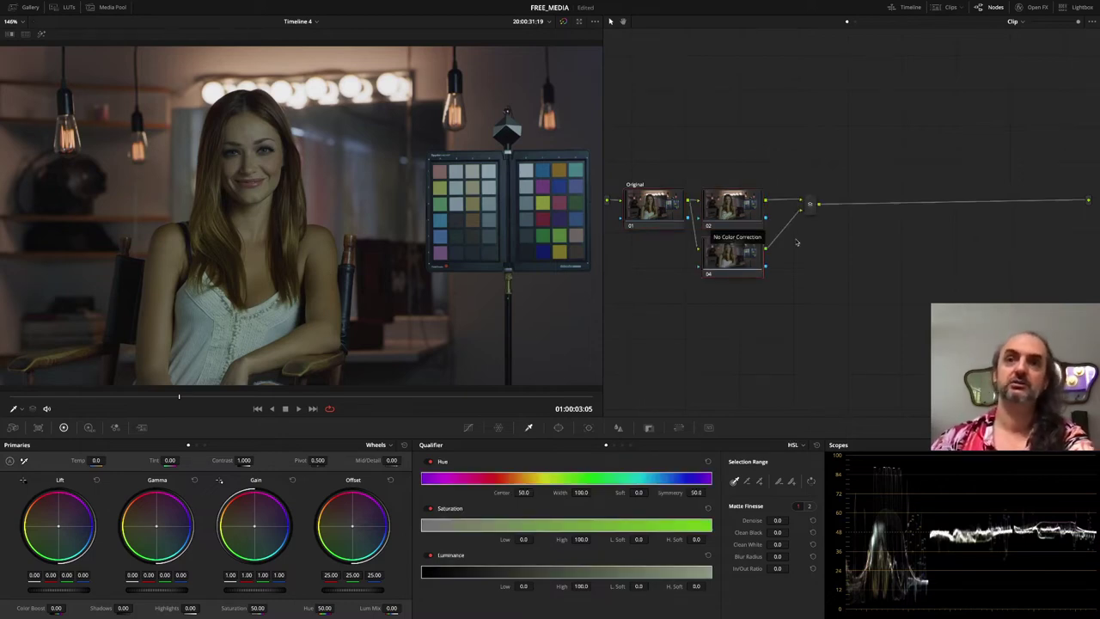
left_click(810, 204)
right_click(811, 205)
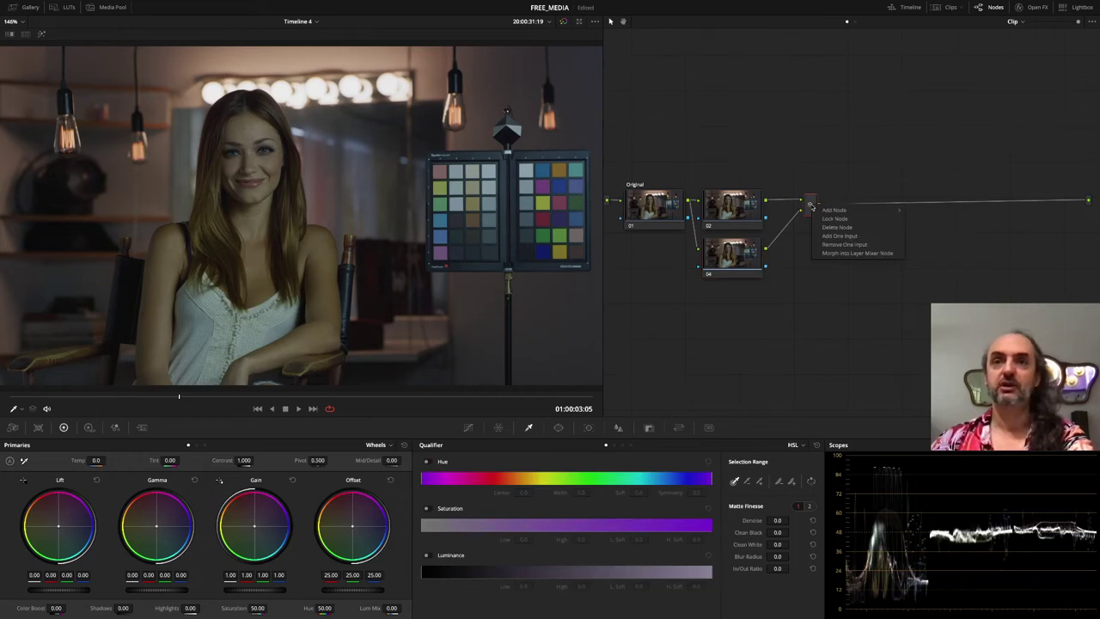
left_click(860, 254)
Step: Arrange the layer mixer and stack node 02 above node 03, then drop node 02's contrast to 0
right_click(808, 208)
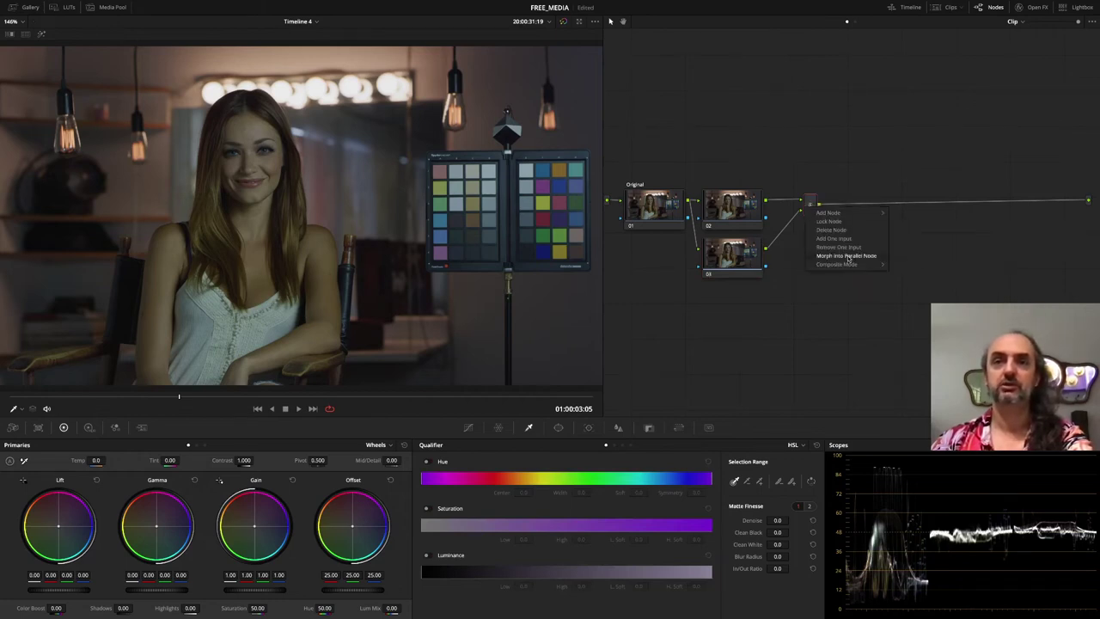
left_click(811, 204)
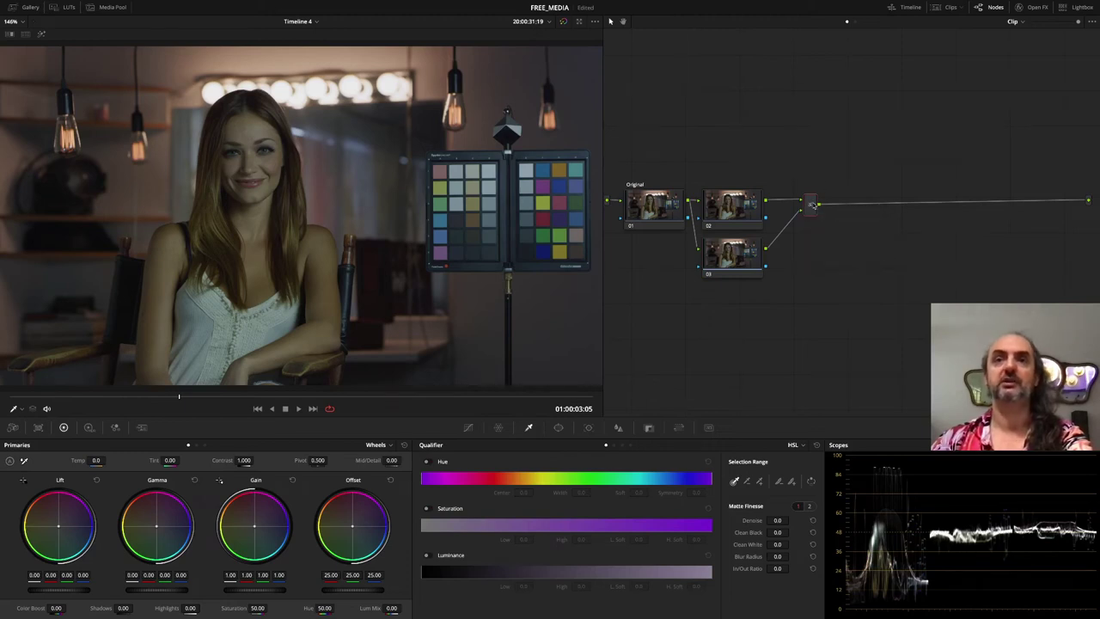
left_click_drag(811, 204, 954, 222)
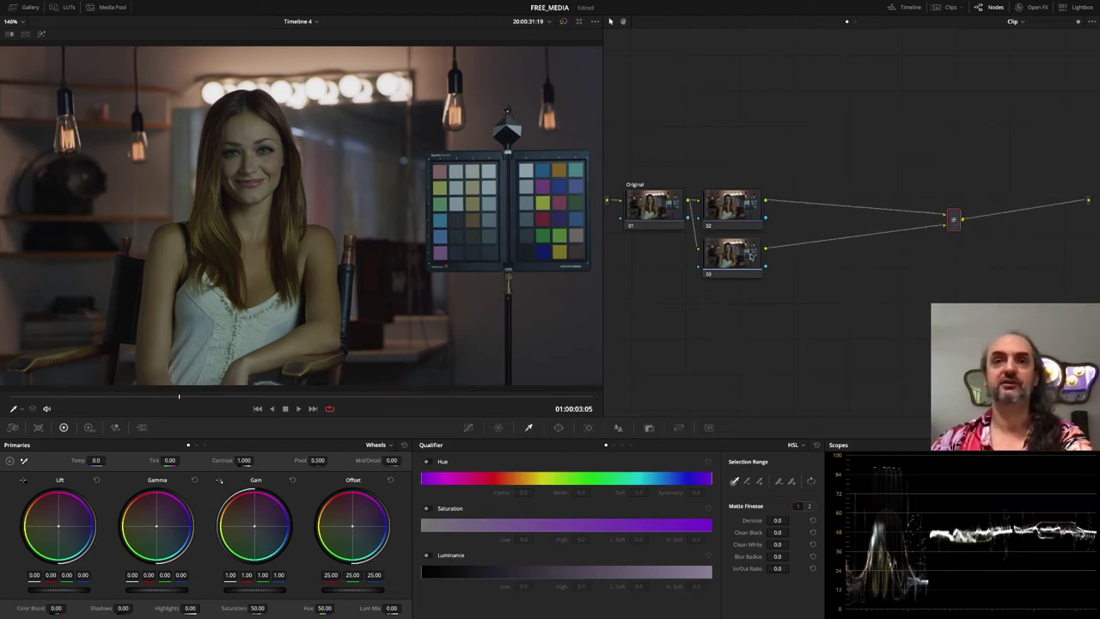
mouse_move(750, 256)
left_mouse_down()
mouse_move(759, 265)
mouse_move(747, 266)
left_mouse_up()
left_click_drag(744, 211, 749, 214)
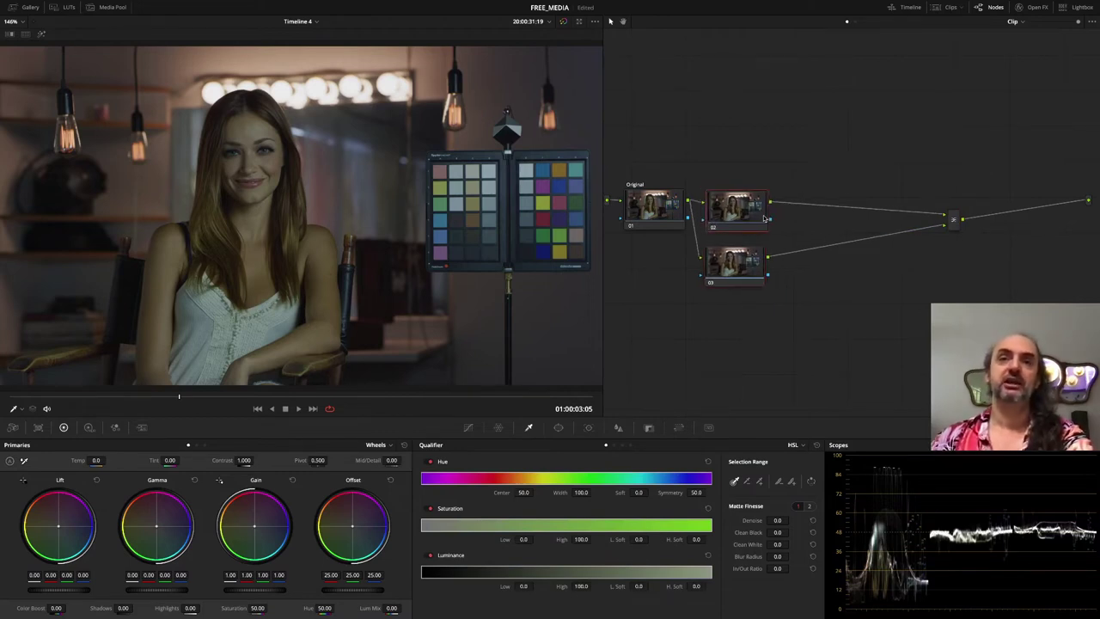
left_click_drag(764, 218, 762, 178)
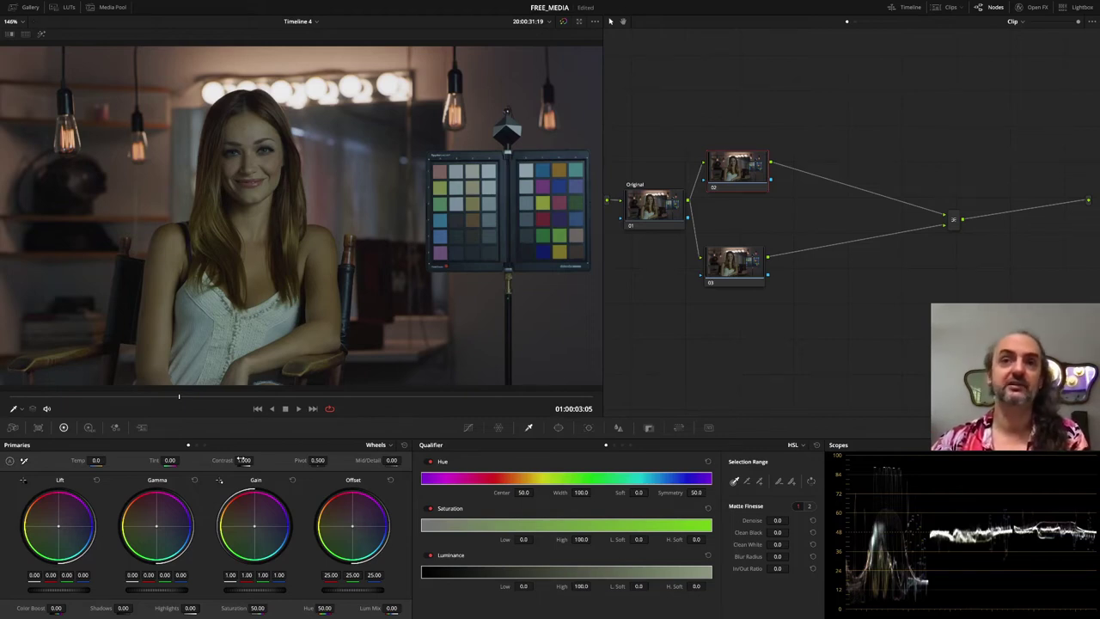
left_click_drag(241, 459, 254, 461)
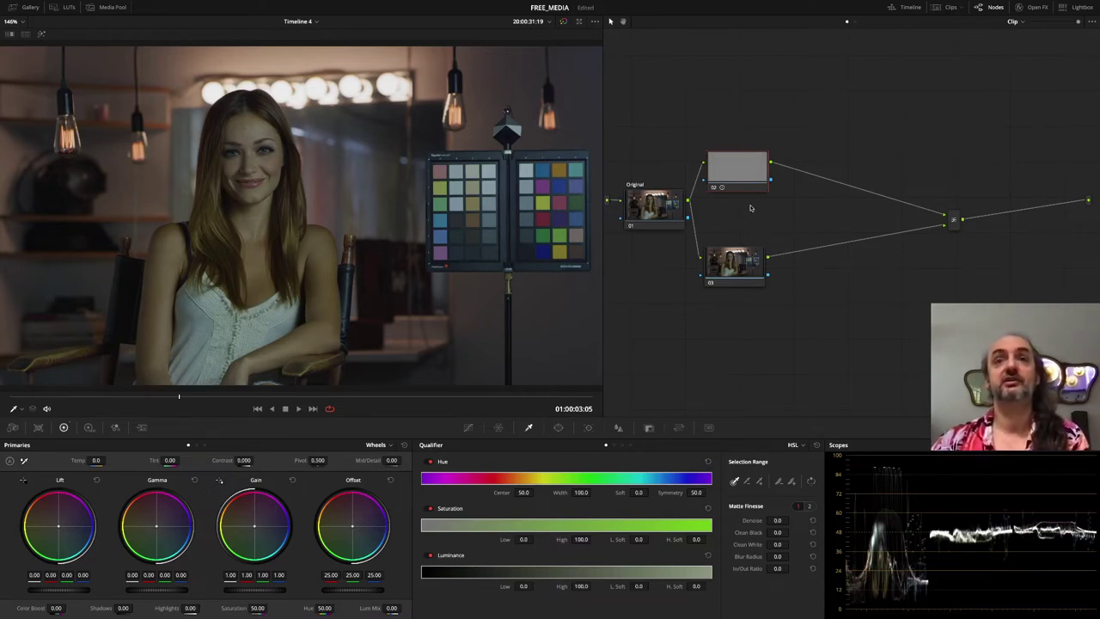
left_click(745, 273)
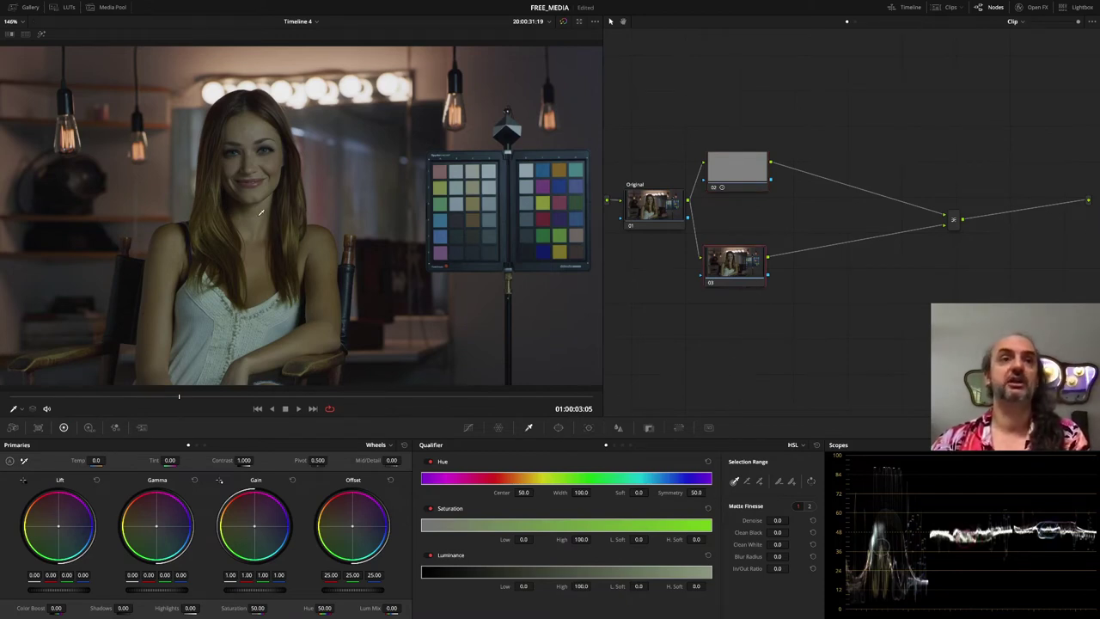
left_click(493, 311)
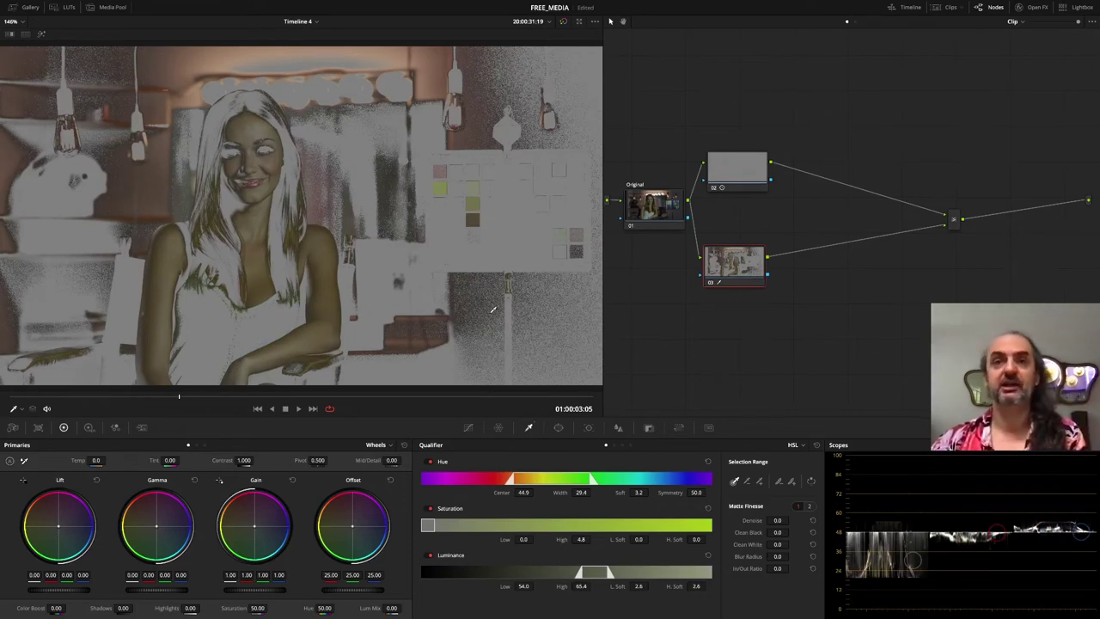
right_click(749, 267)
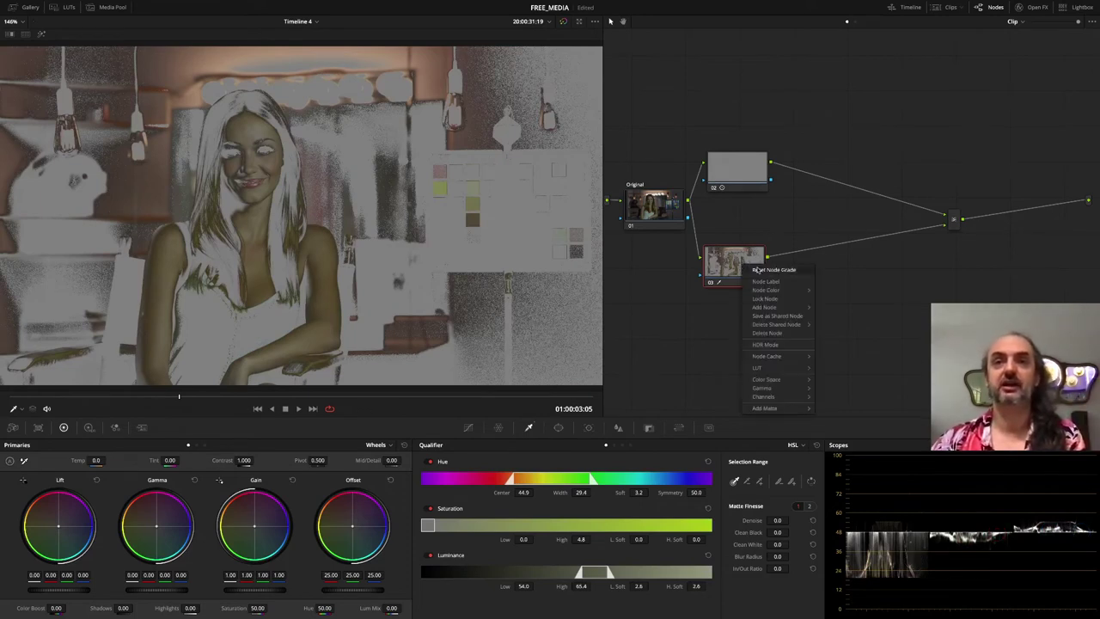
left_click(774, 270)
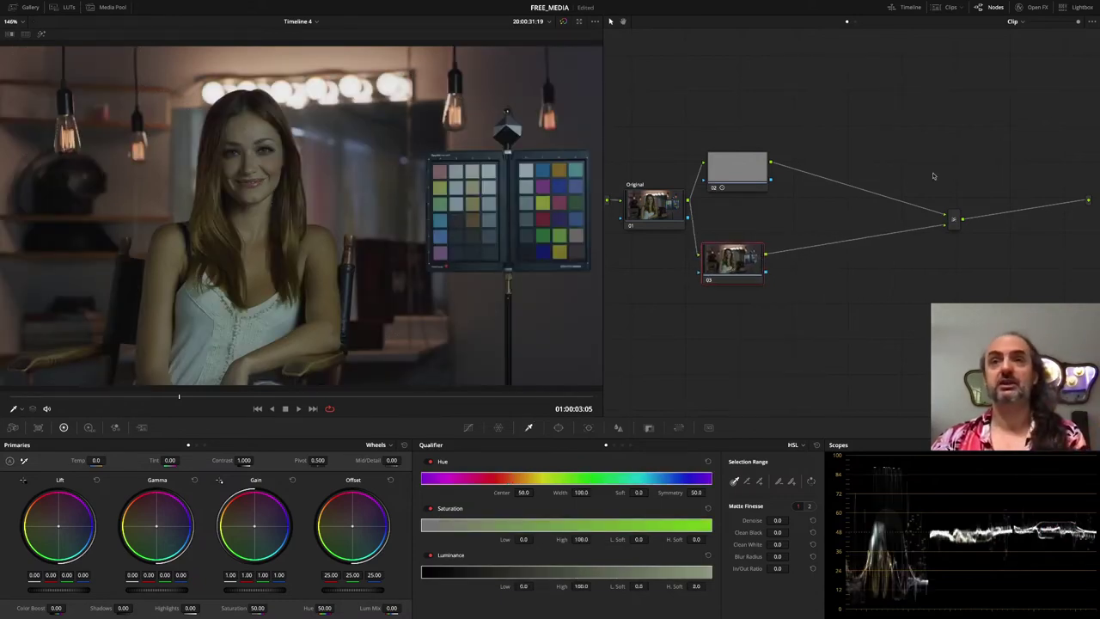
Step: Apply Color Space Transform to node 03 with output Lab (CIE), then save the project
left_click(1049, 12)
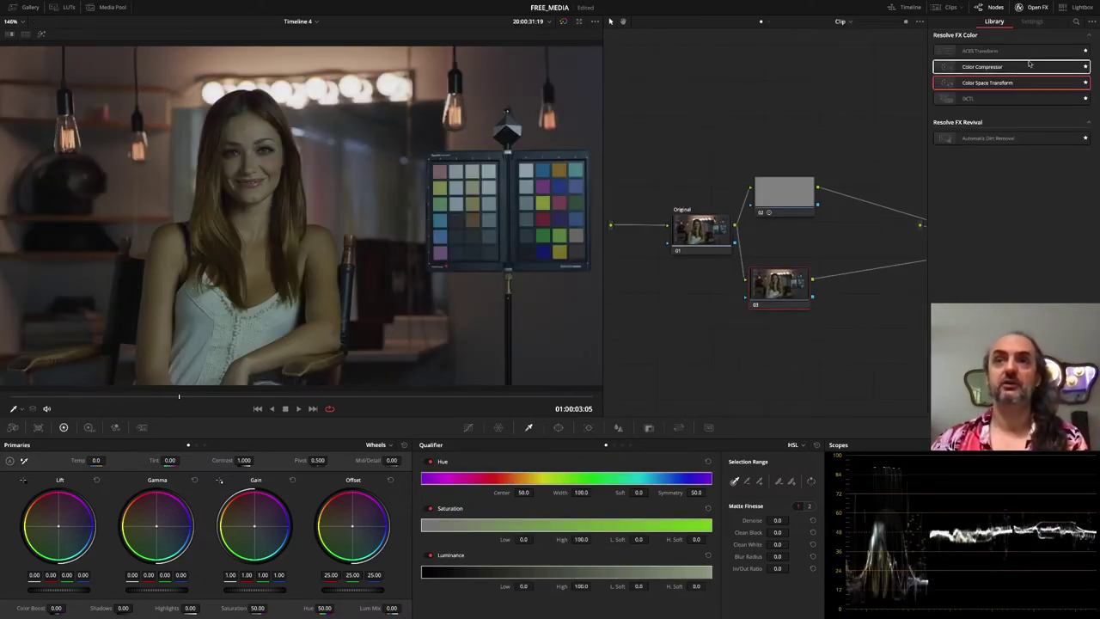
mouse_move(987, 83)
left_mouse_down()
mouse_move(798, 286)
mouse_move(763, 258)
left_mouse_up()
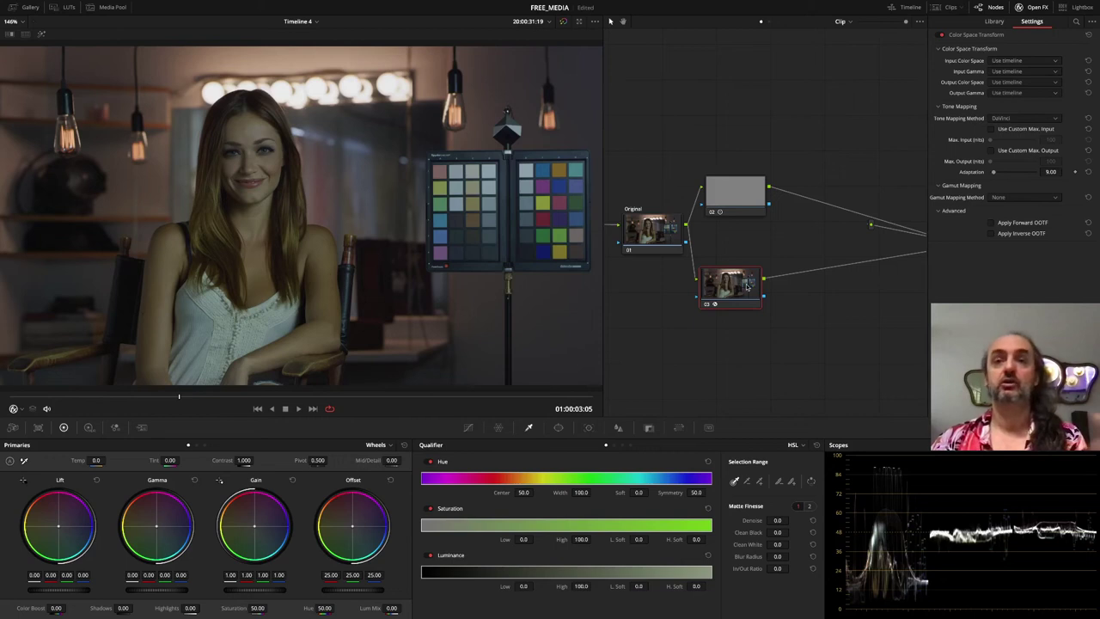
left_click(1038, 82)
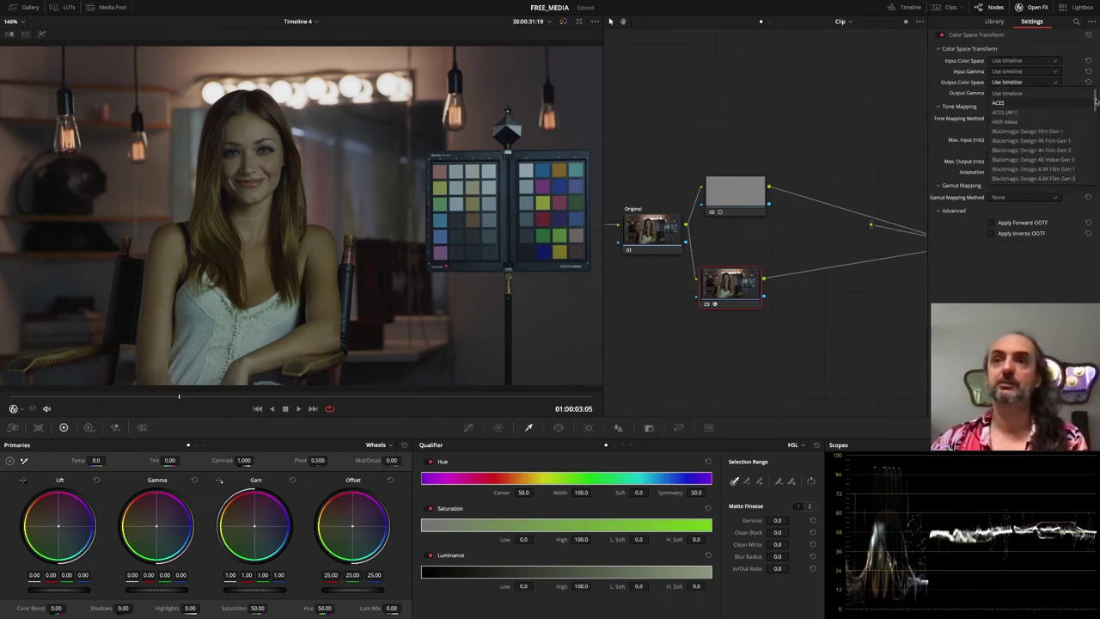
left_click_drag(1095, 101, 1095, 129)
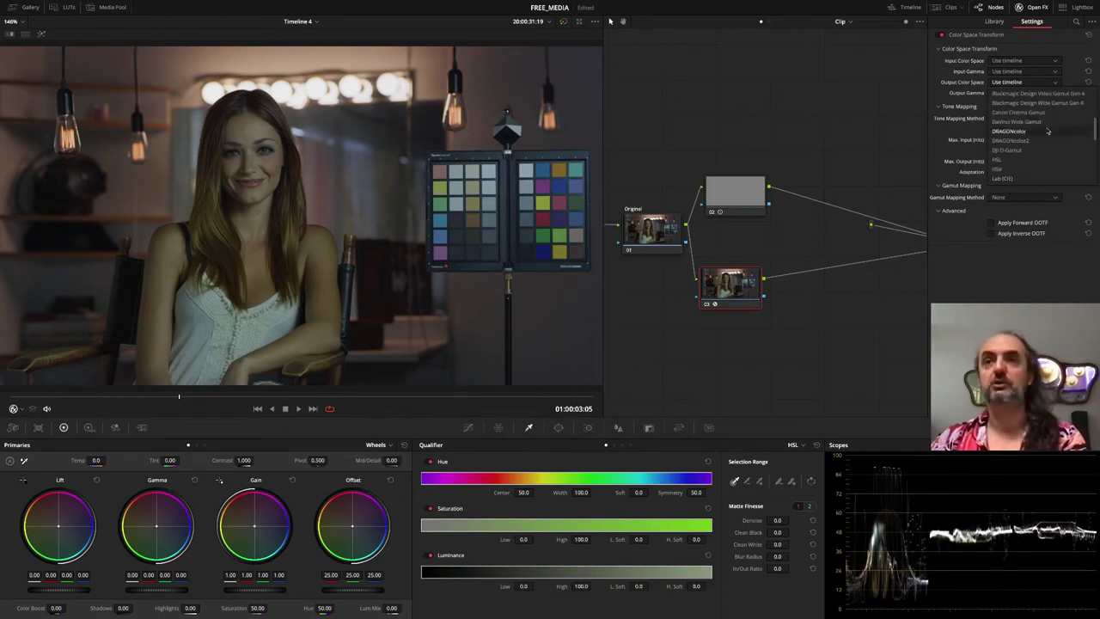
left_click(1024, 178)
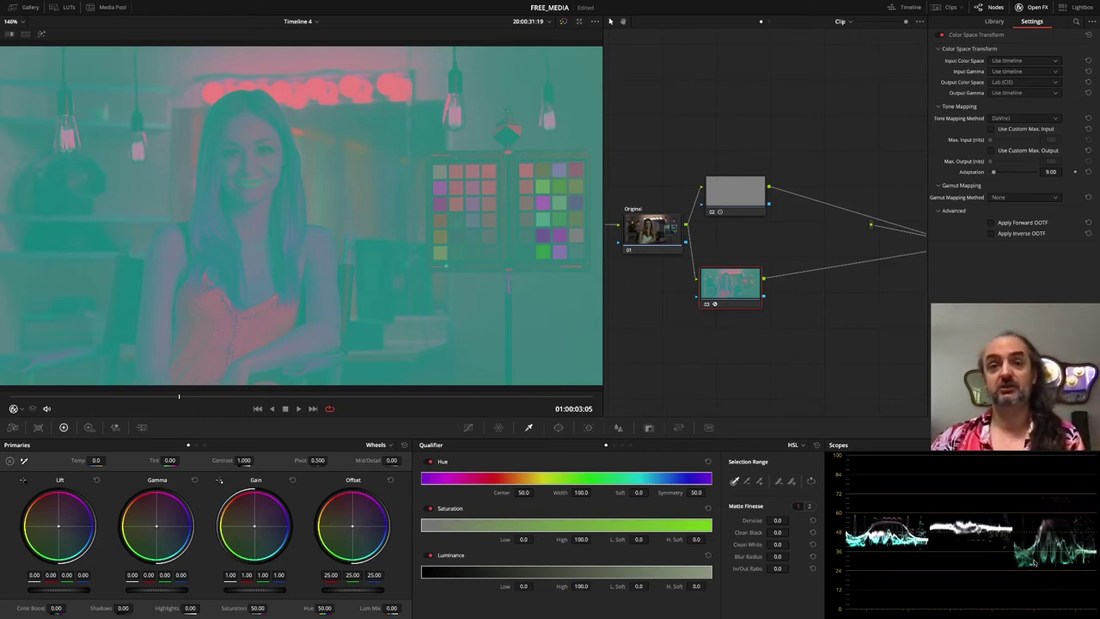
key("ctrl+s")
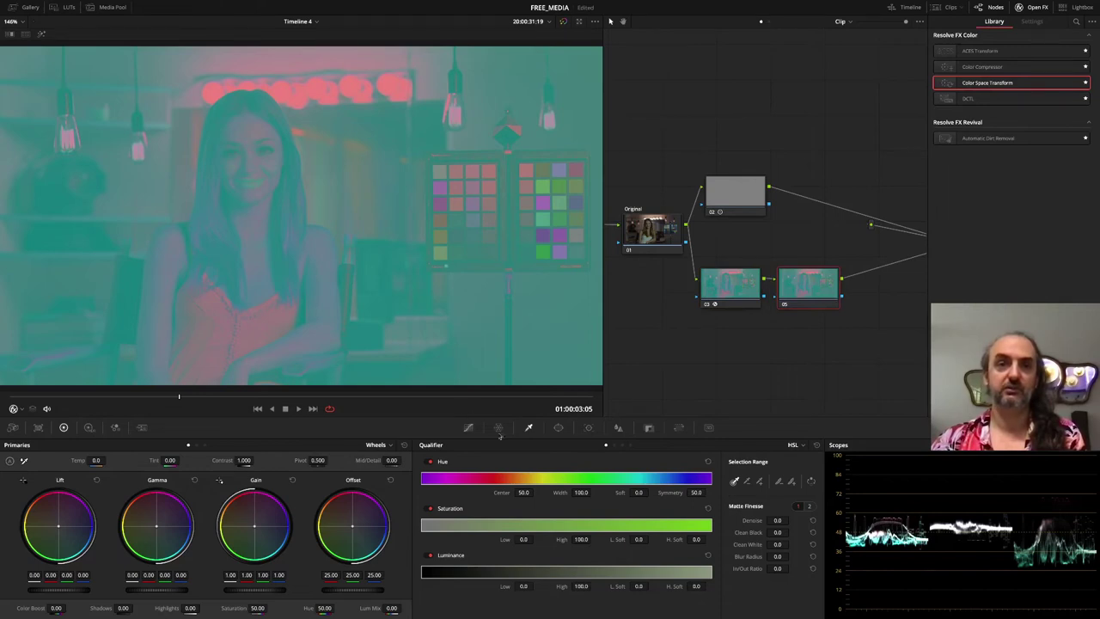
Step: Set node 05's qualifier to RGB and sample the woman, giving ranges around 59–66
left_click(613, 445)
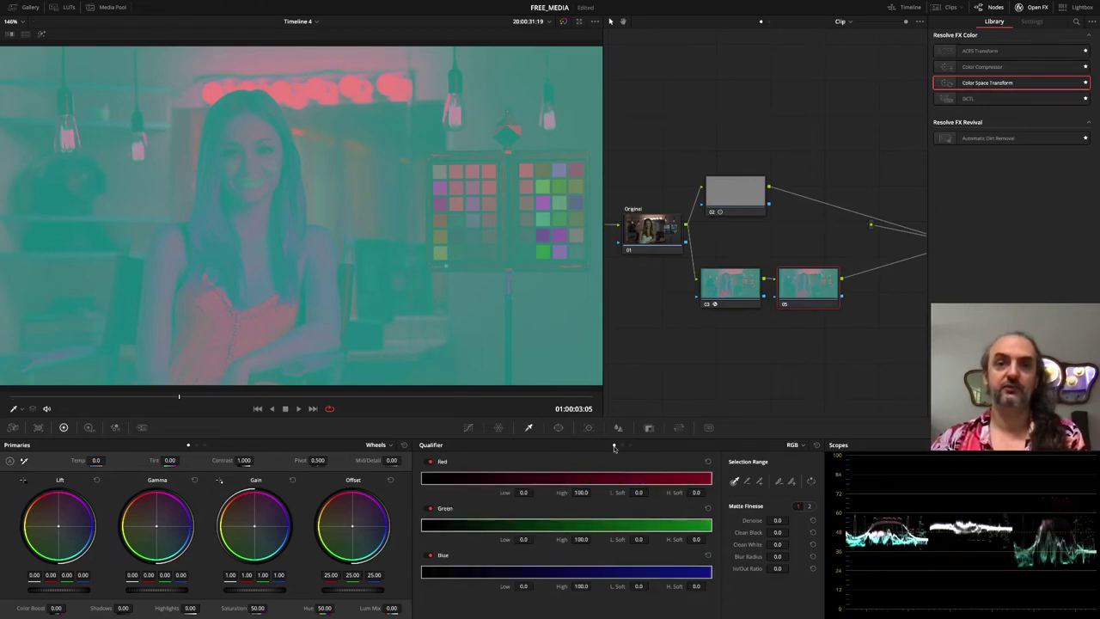
left_click(258, 220)
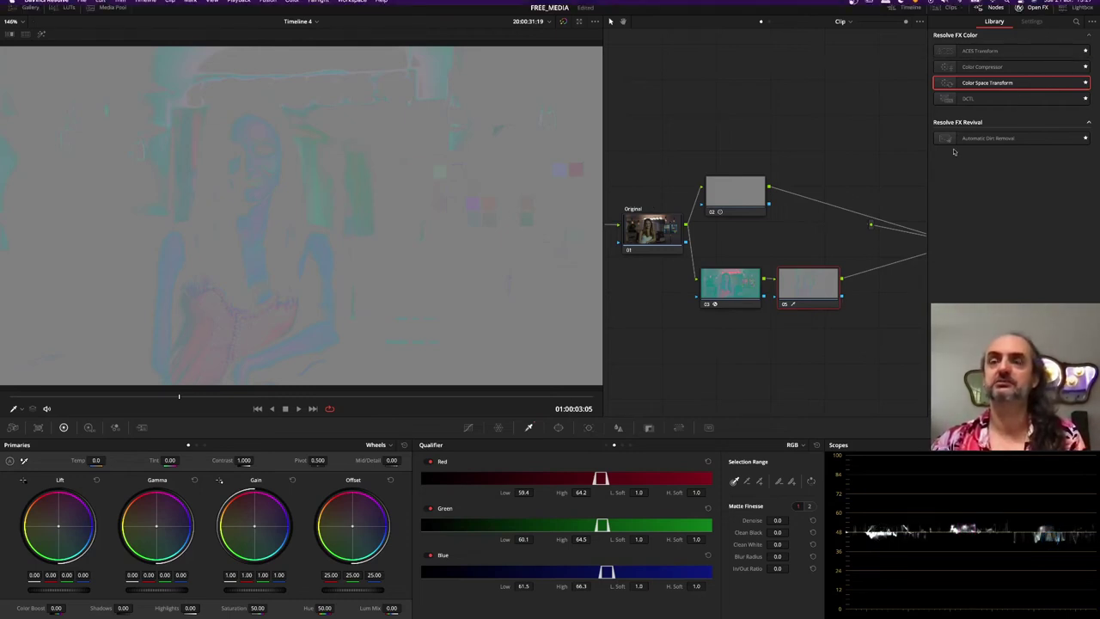
Step: Pull node 06 out of the chain, feeding it Original's image and node 05's key, output to the combiner
left_click(1030, 8)
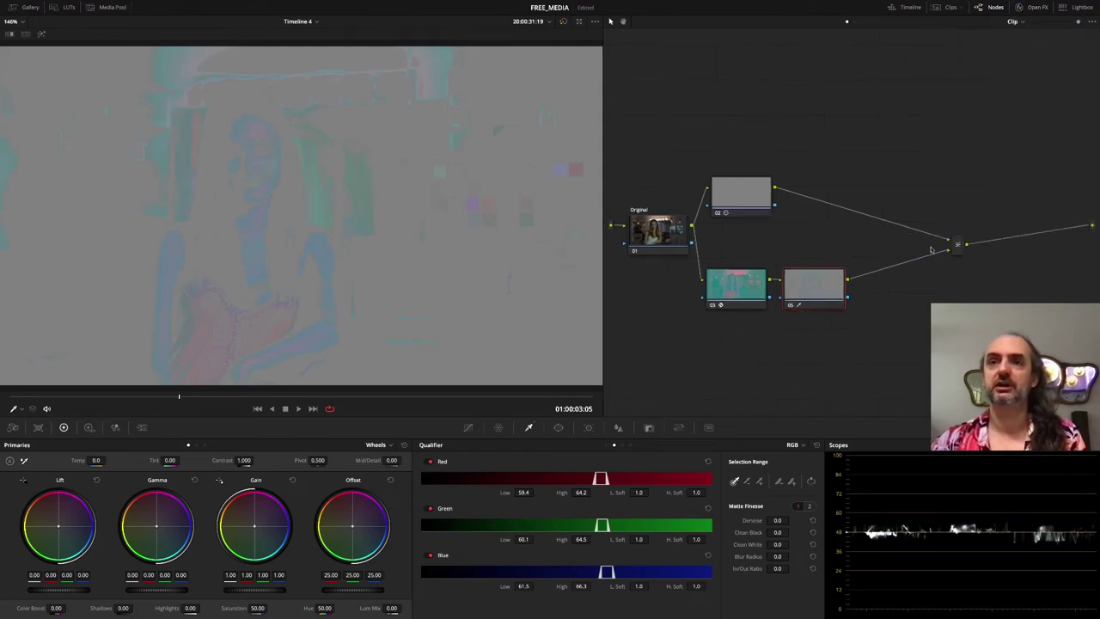
left_click(892, 276)
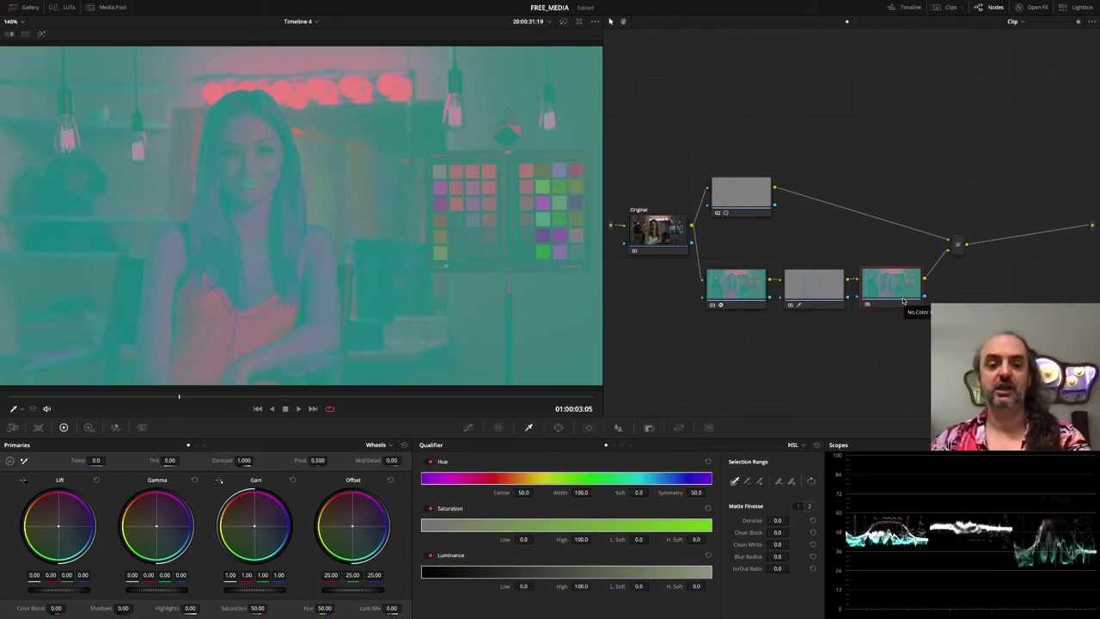
mouse_move(904, 296)
left_mouse_down()
mouse_move(957, 319)
mouse_move(947, 324)
left_mouse_up()
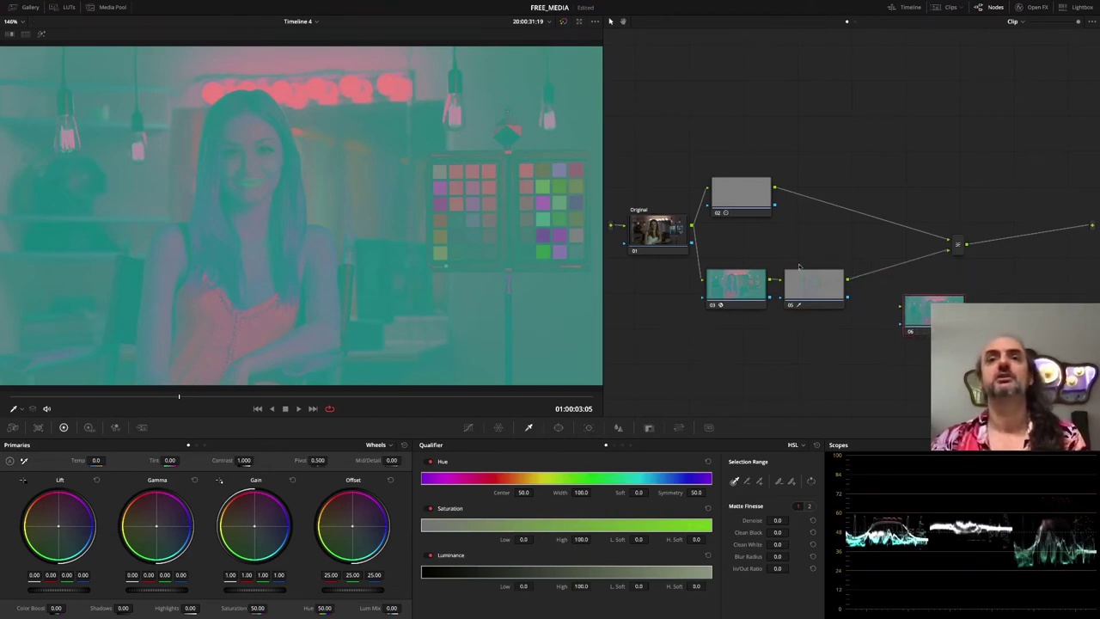
mouse_move(702, 227)
left_mouse_down()
mouse_move(924, 307)
mouse_move(924, 297)
left_mouse_up()
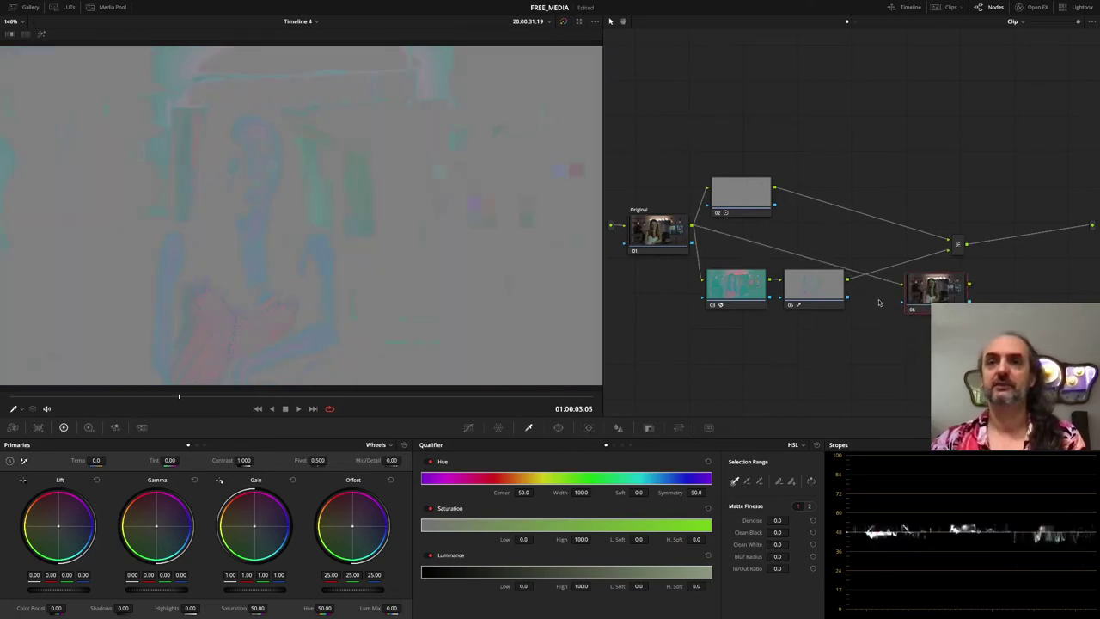
mouse_move(848, 298)
left_mouse_down()
mouse_move(899, 307)
mouse_move(914, 298)
left_mouse_up()
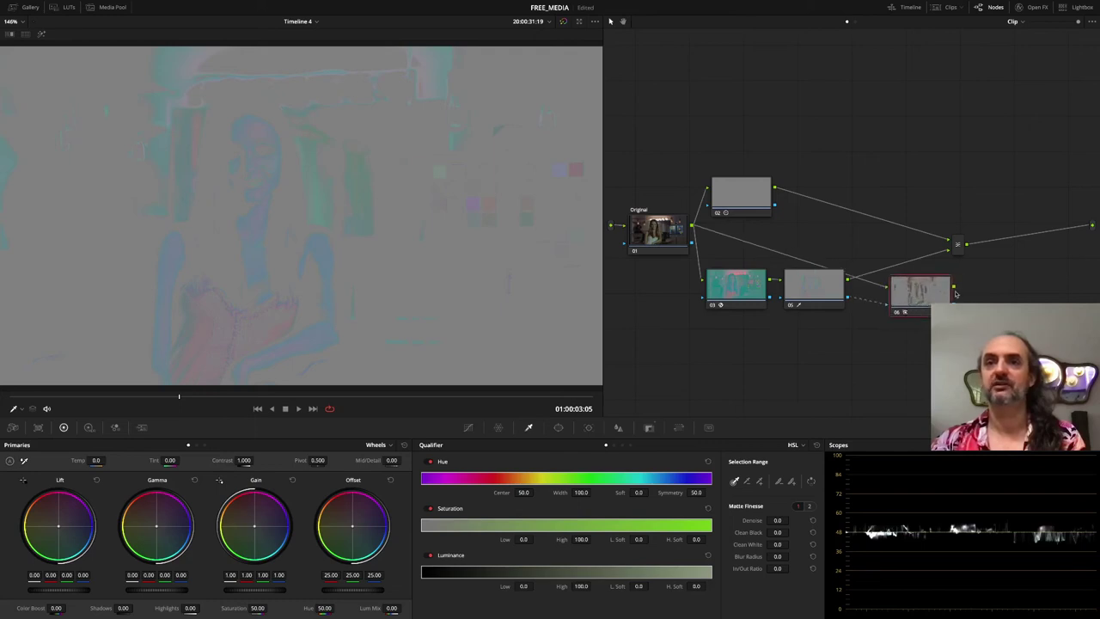
left_click_drag(950, 256, 968, 194)
Step: Move node 06 beside the upper branch and review nodes 05 and 03 before reselecting node 06
left_click_drag(921, 298, 918, 240)
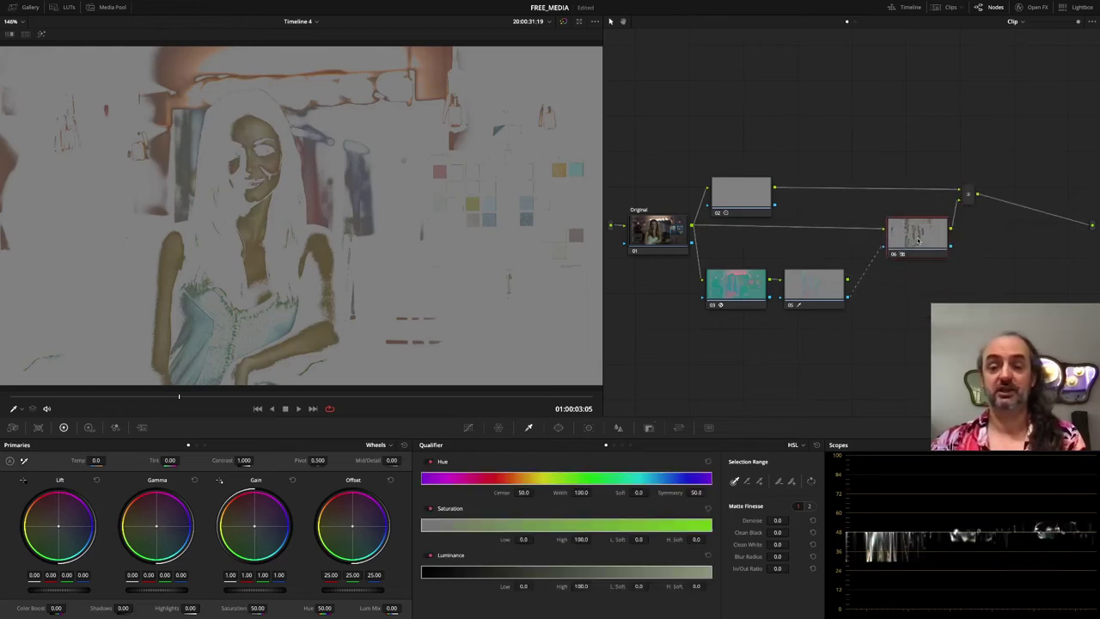
left_click(812, 290)
left_click(741, 295)
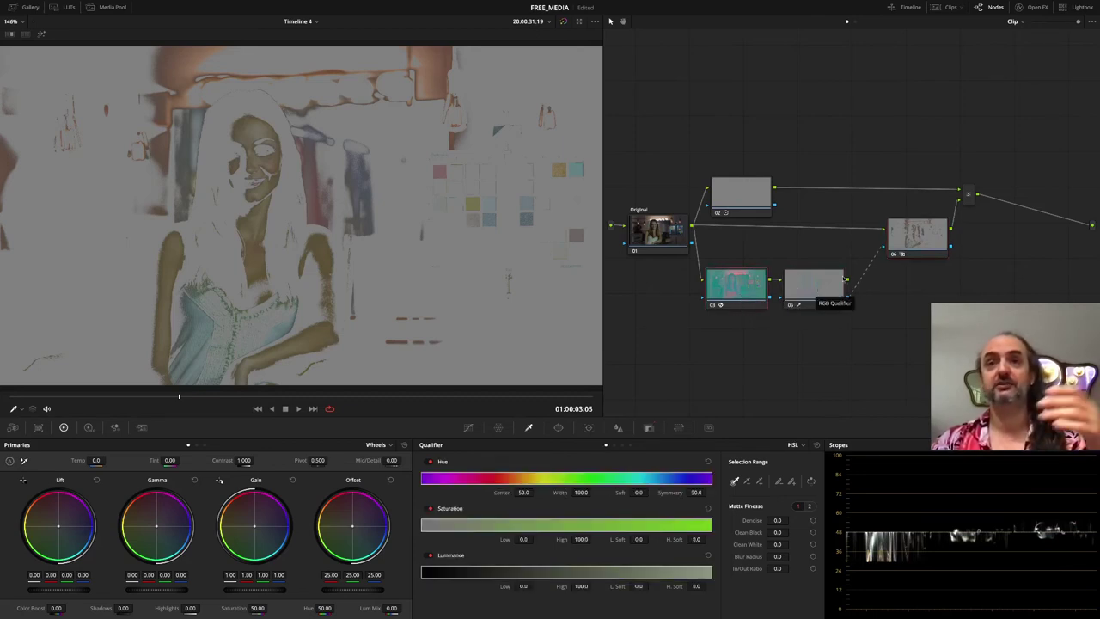
left_click(921, 249)
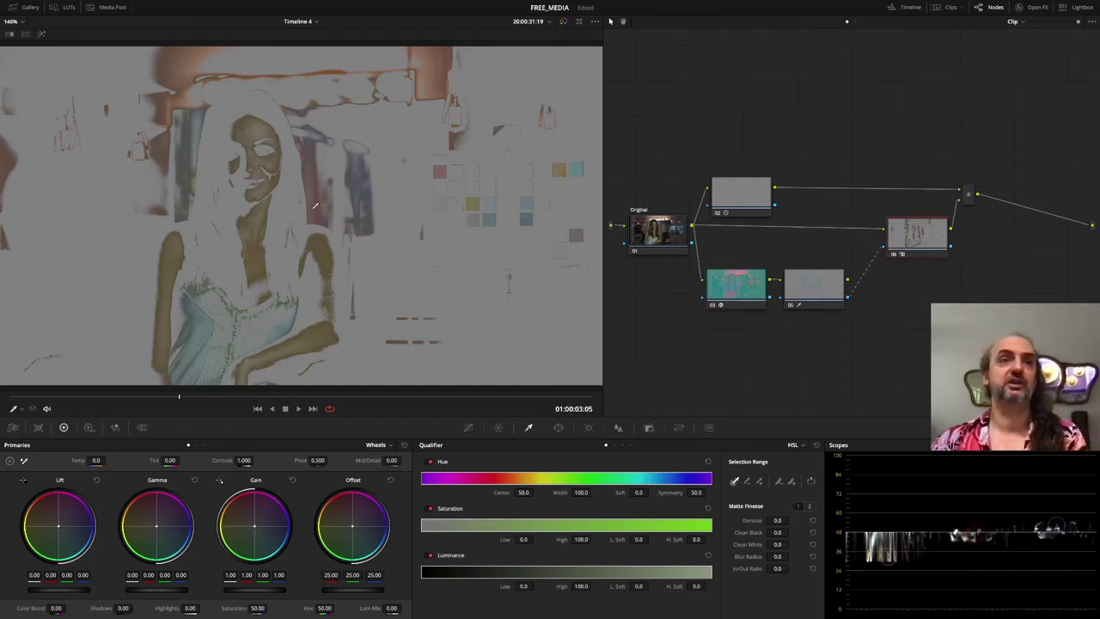
Step: Sample the face on node 06, then reset node 06's qualifier to defaults
left_click_drag(272, 156, 262, 221)
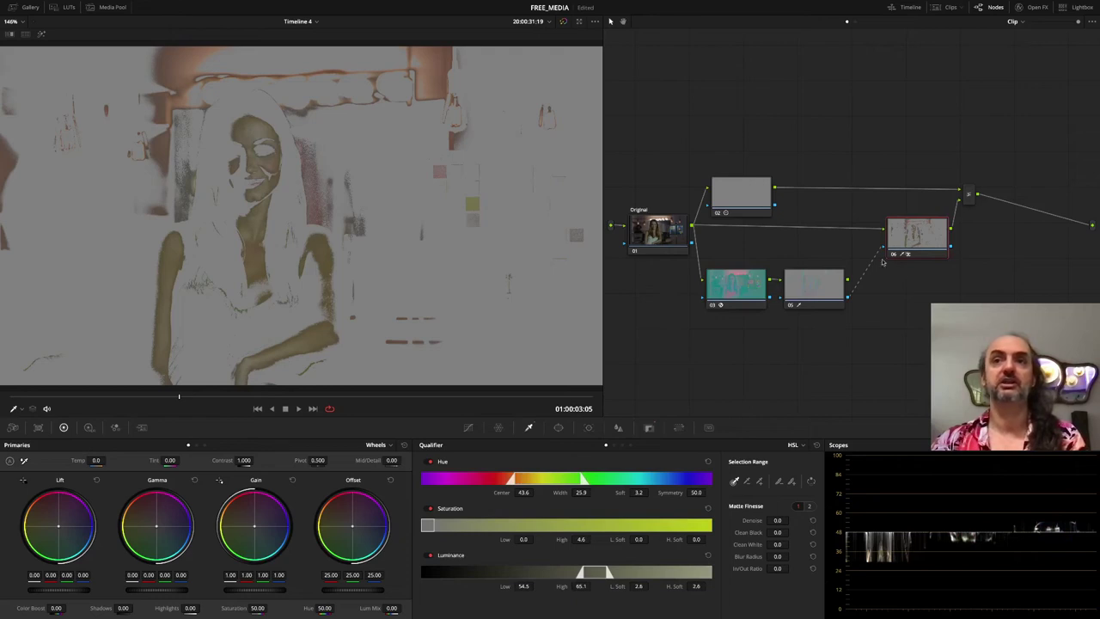
right_click(913, 223)
left_click(930, 230)
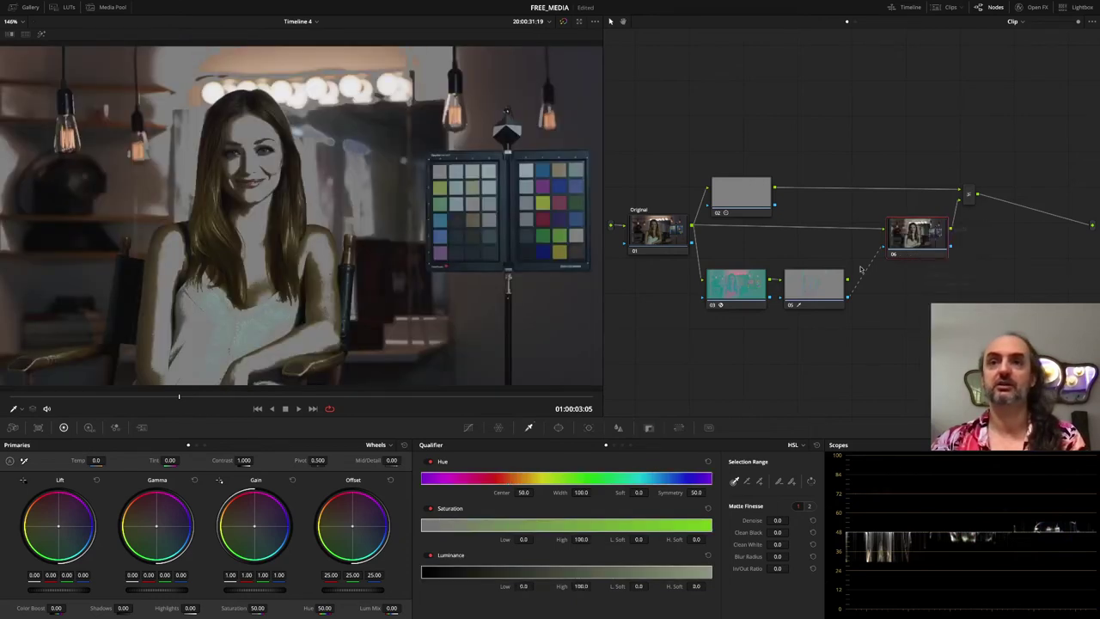
Step: Resample node 05's RGB key on face and chart and soften it to Red 55.7–60.0, Green 63.6–68.0, Blue 60.8–65.9
left_click(794, 295)
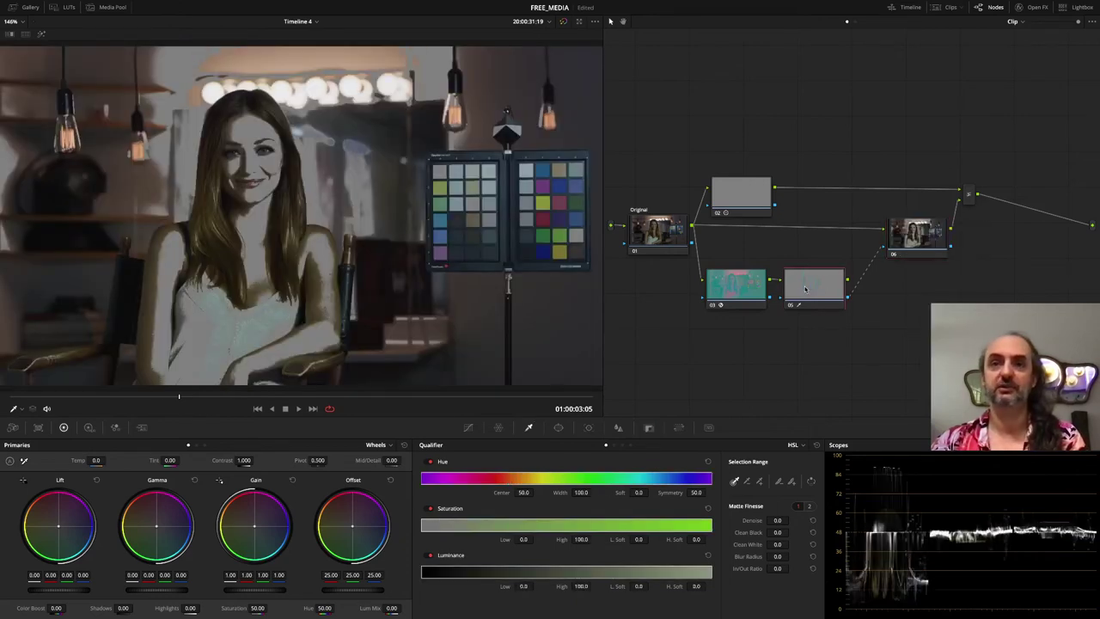
left_click(279, 236)
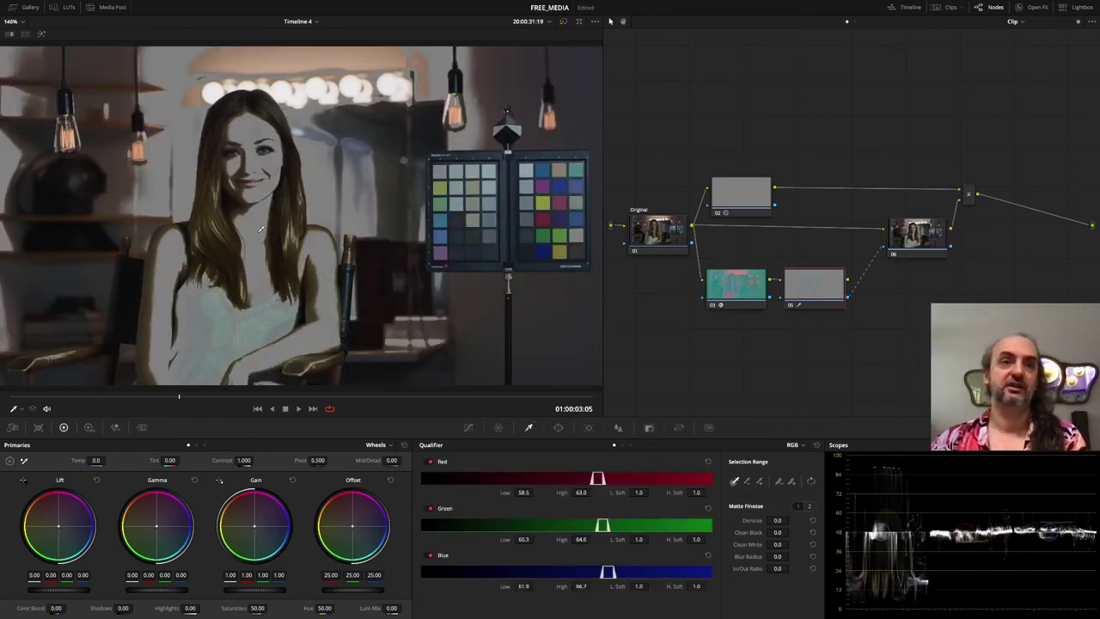
left_click(545, 216)
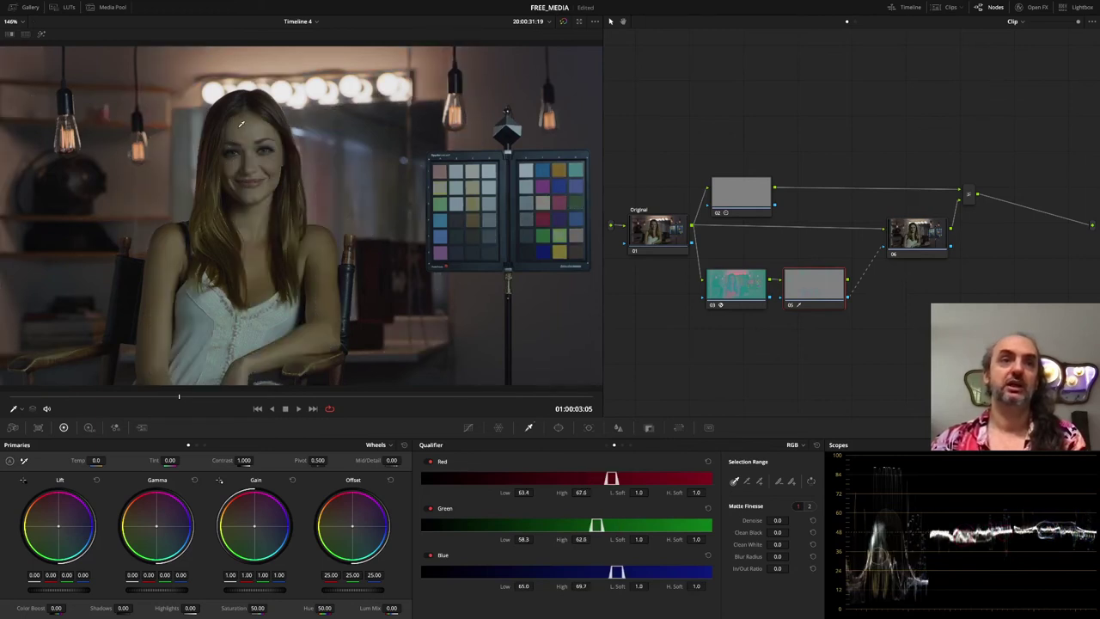
left_click(259, 150)
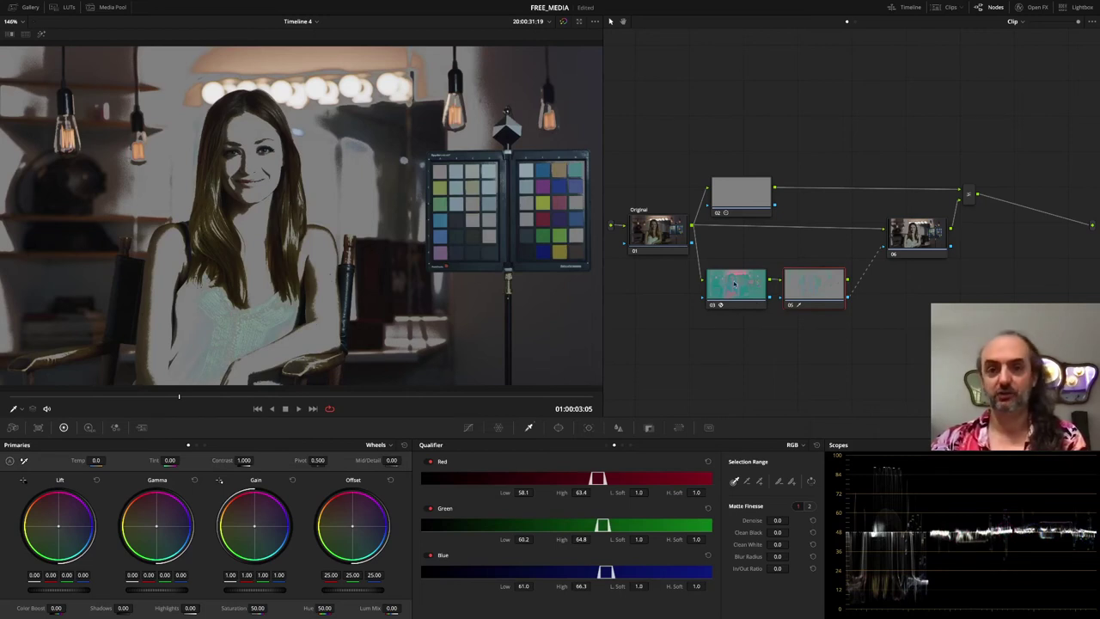
left_click(545, 217)
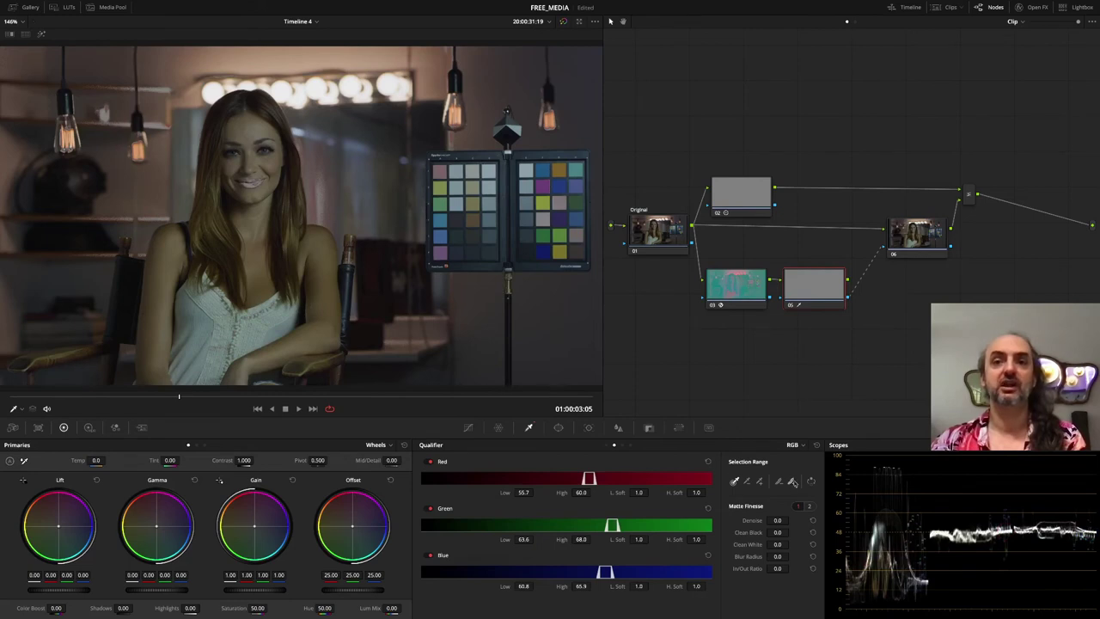
left_click(254, 176)
left_click_drag(255, 175, 417, 208)
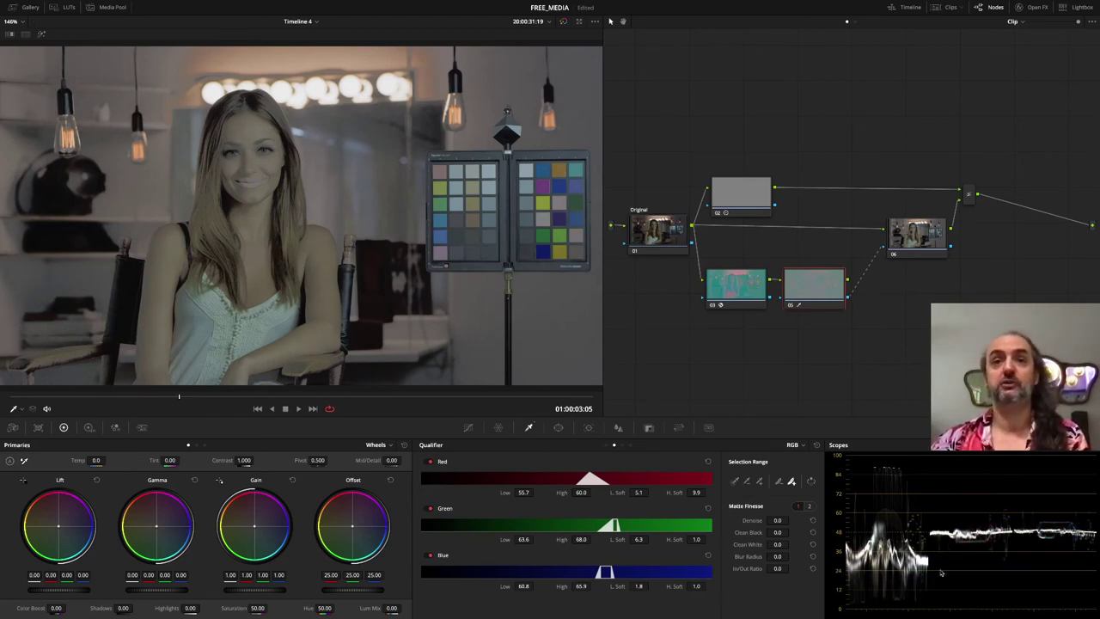
left_click(736, 274)
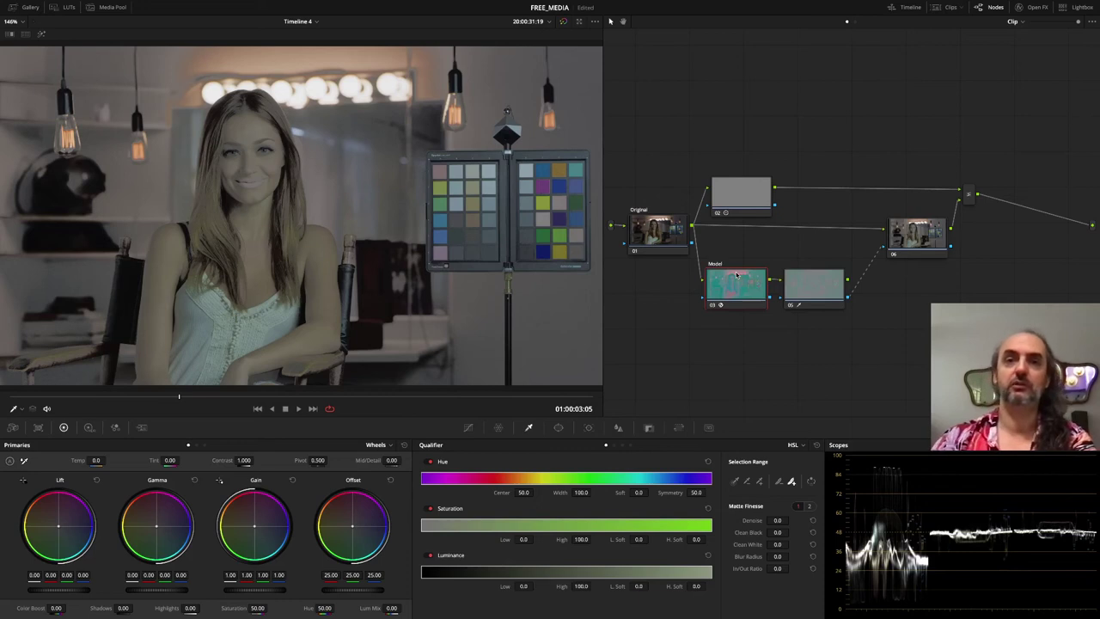
Step: Label node 02 'Solo' and select node 06 for its CC label
left_click(816, 288)
type("RGB Picker")
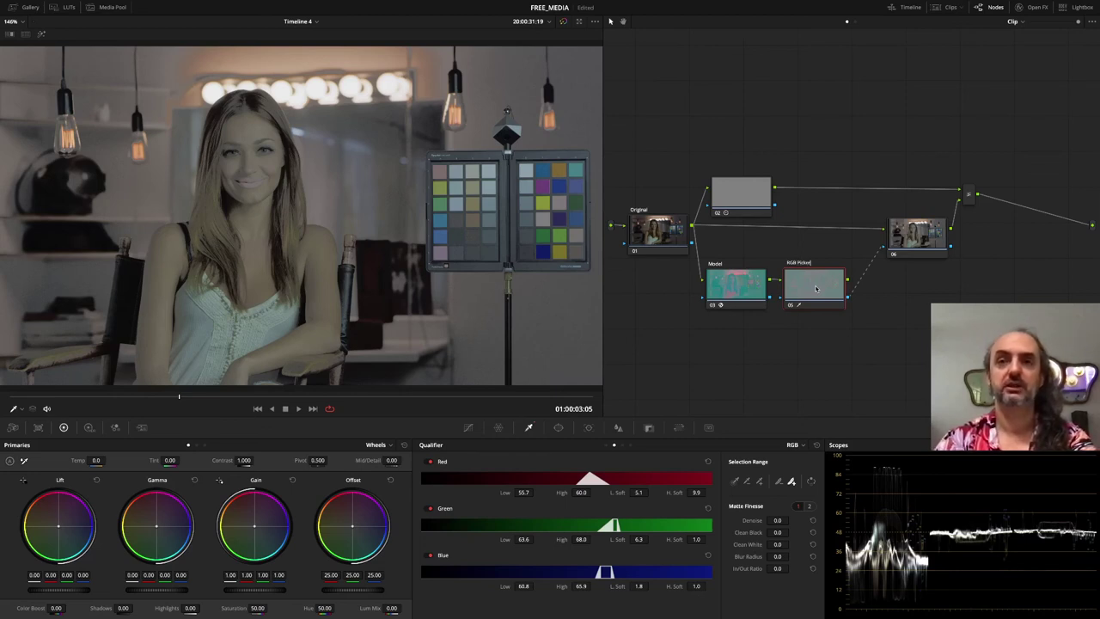
left_click(744, 183)
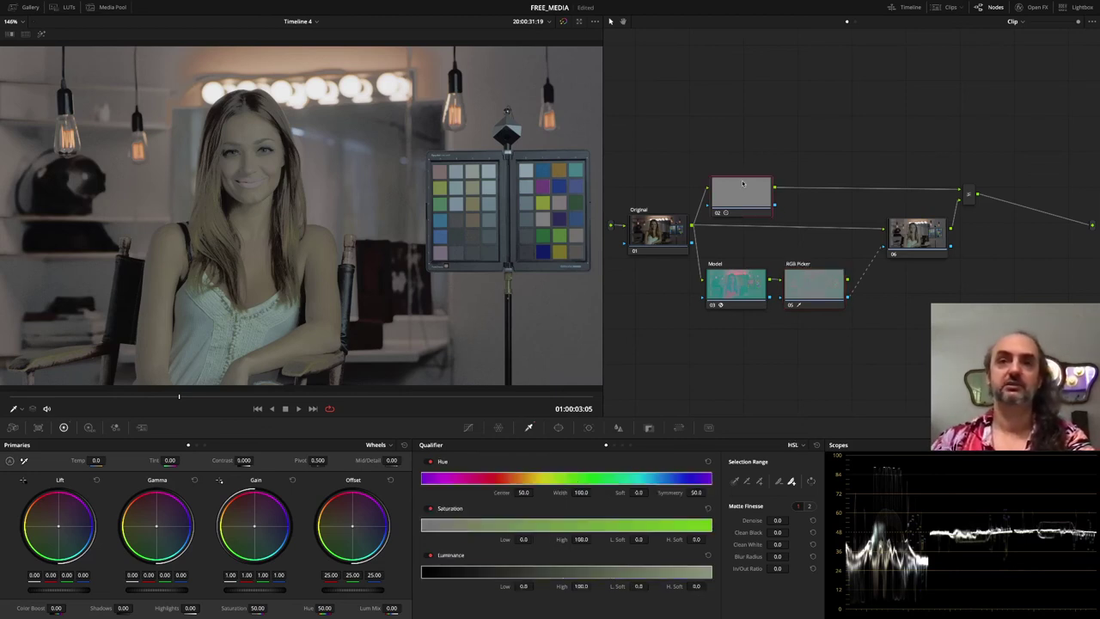
type("S")
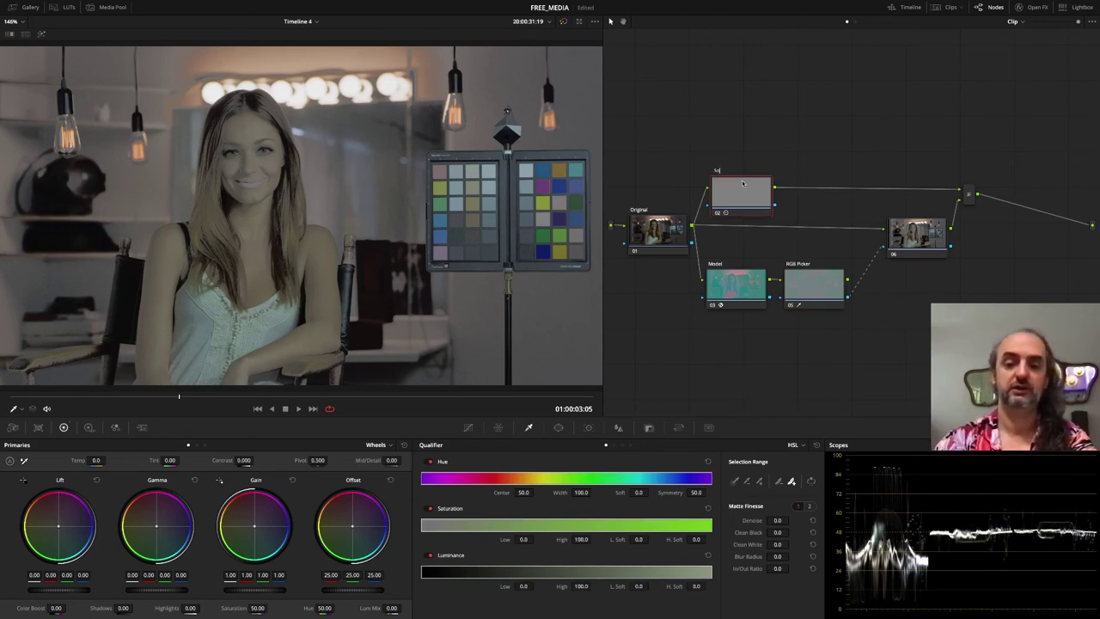
type("olo")
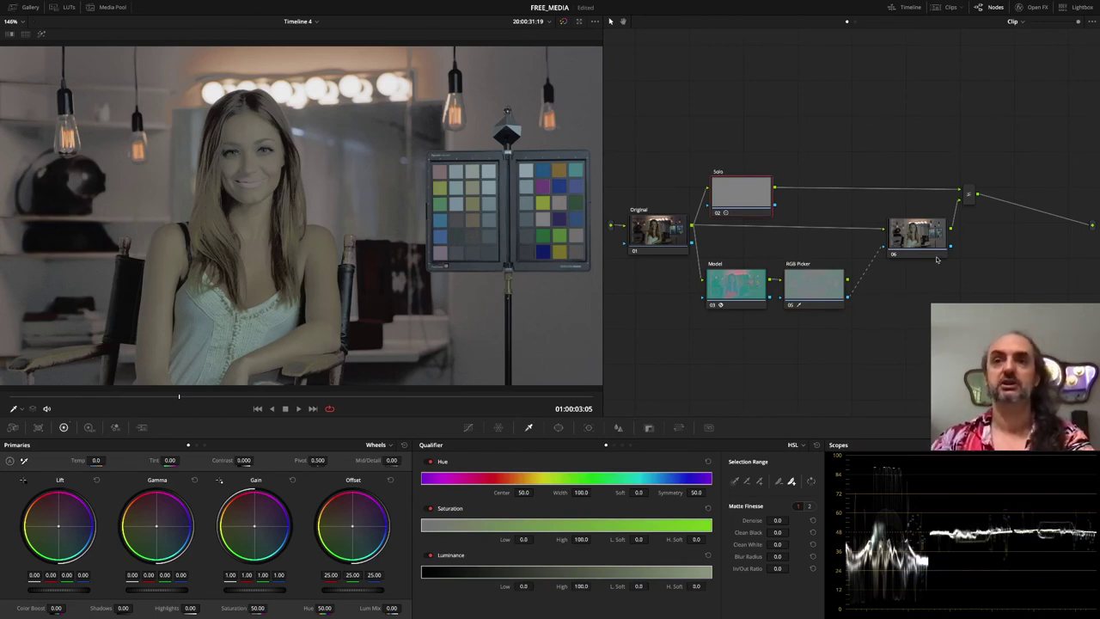
left_click(919, 244)
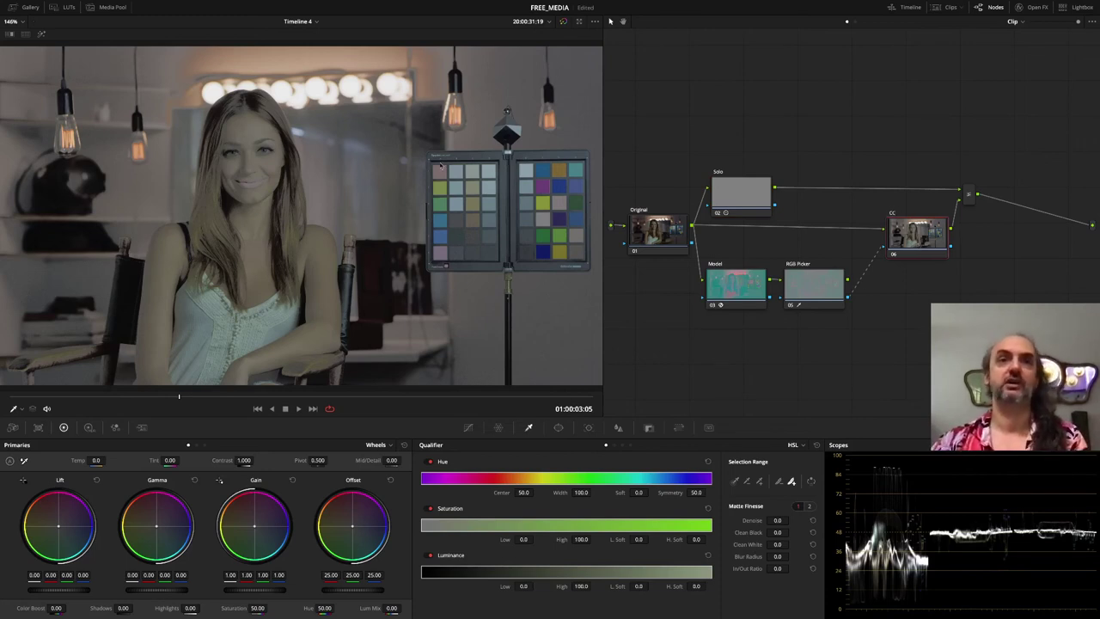
Step: Disable the Solo node and push CC's gain toward blue (R 0.73, G 1.03, B 1.45)
left_click(718, 214)
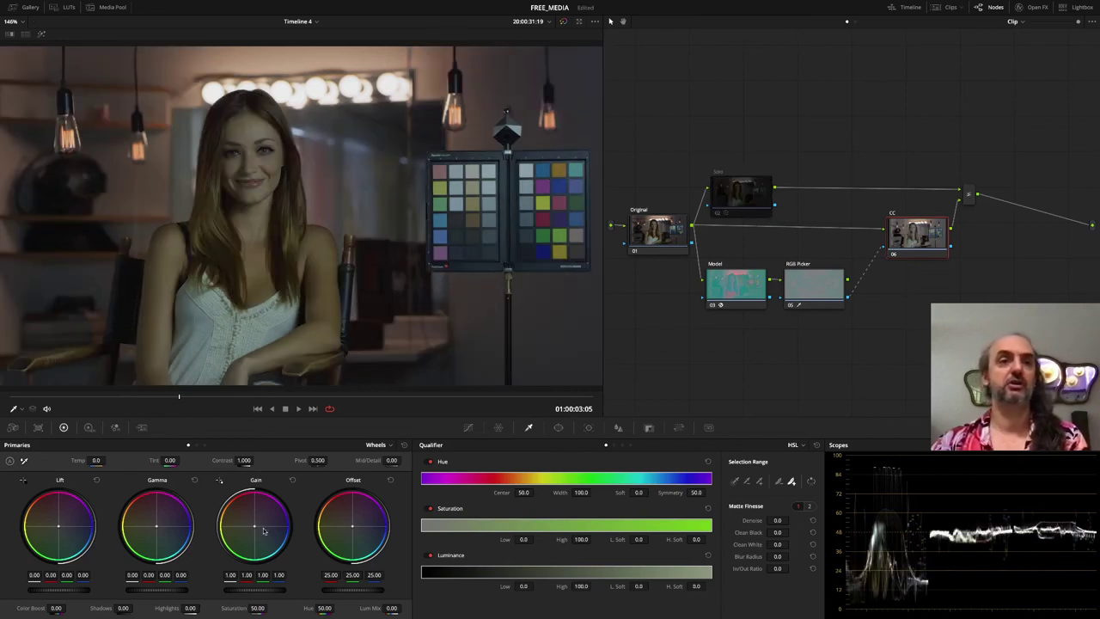
left_click_drag(257, 527, 262, 531)
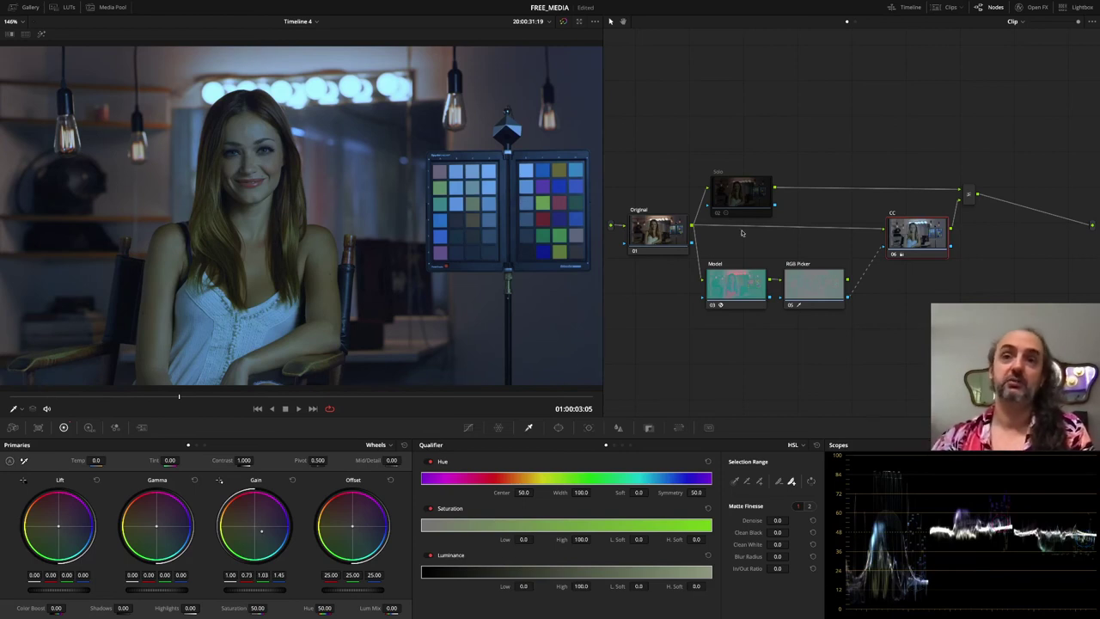
left_click(737, 280)
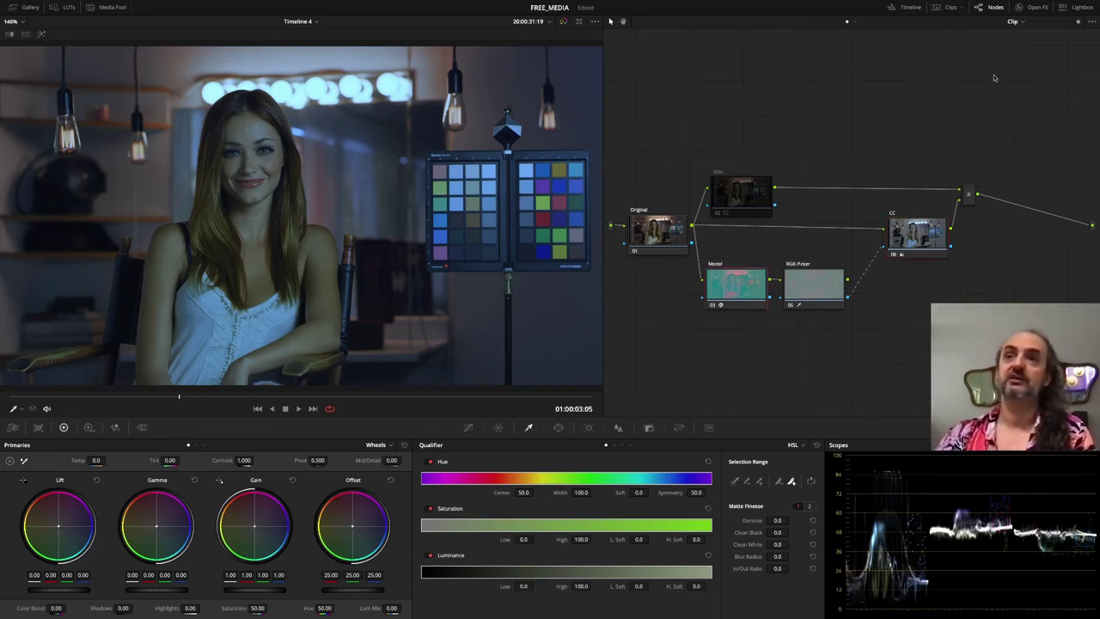
Step: Change the Model node's Color Space Transform output from Lab (CIE) to YUV
left_click(1039, 8)
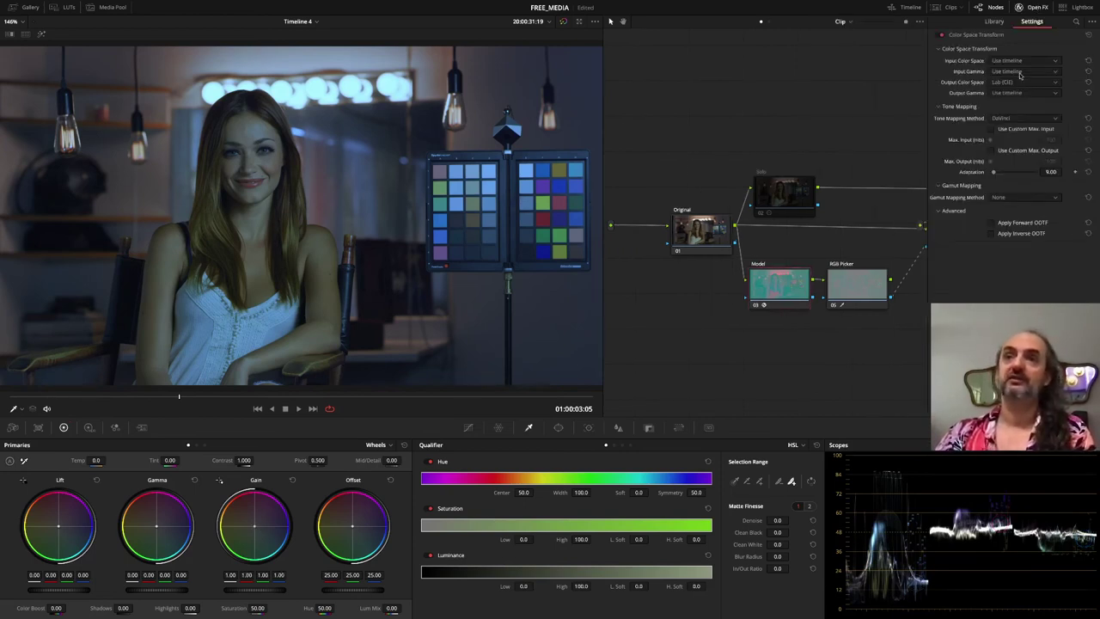
left_click(1022, 82)
left_click_drag(1095, 124, 1098, 174)
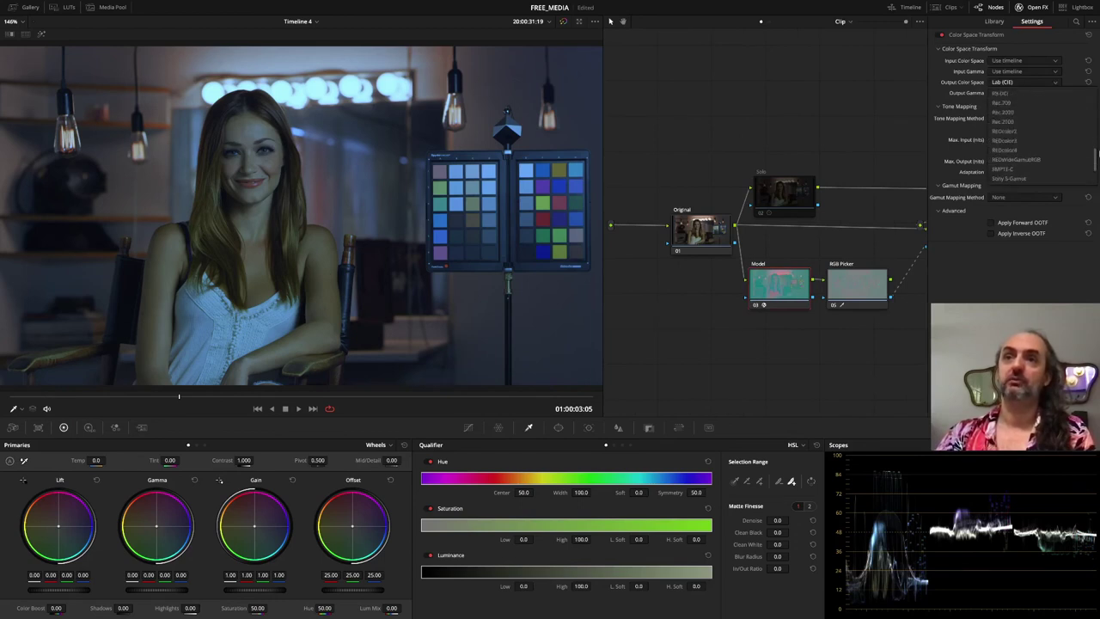
left_click(1022, 180)
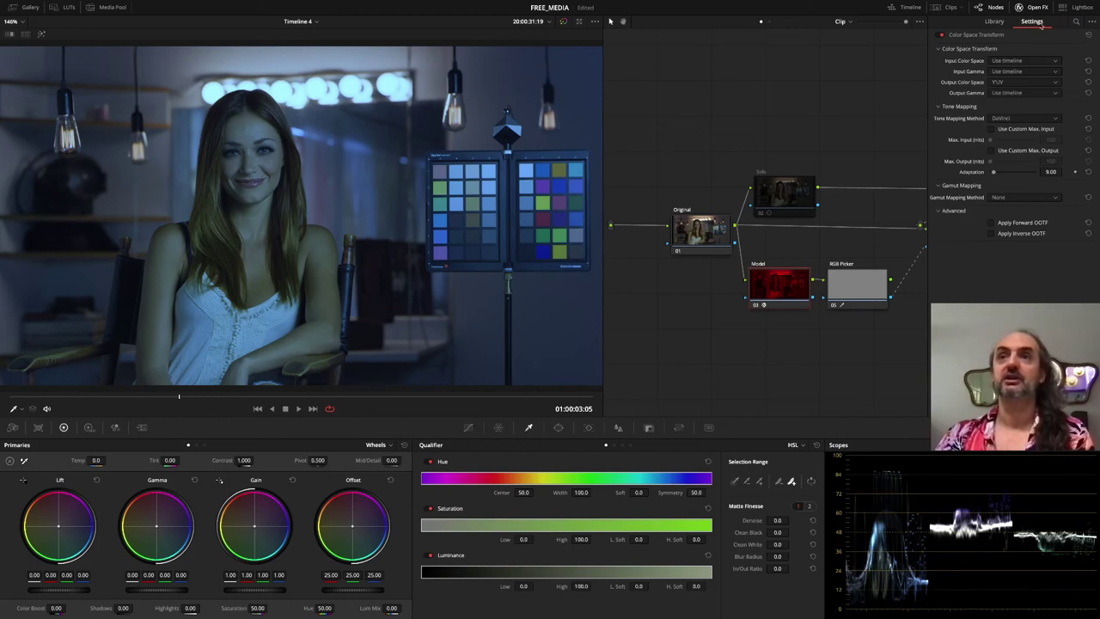
left_click(1037, 8)
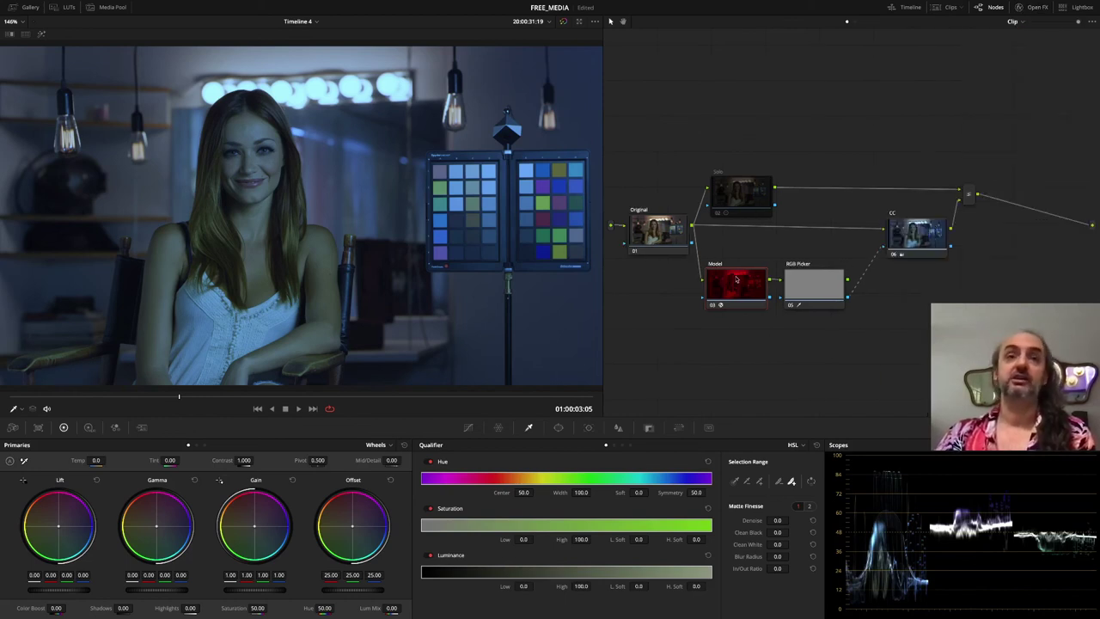
Step: Reset the RGB Picker's qualifier ranges, checking the CC node along the way
left_click(817, 292)
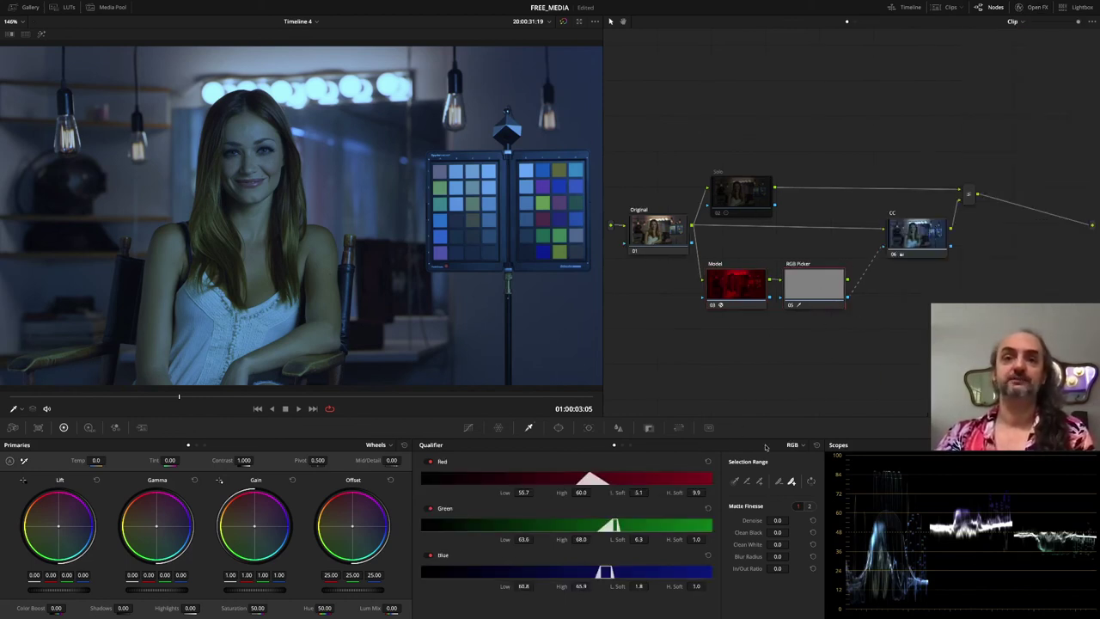
left_click(816, 446)
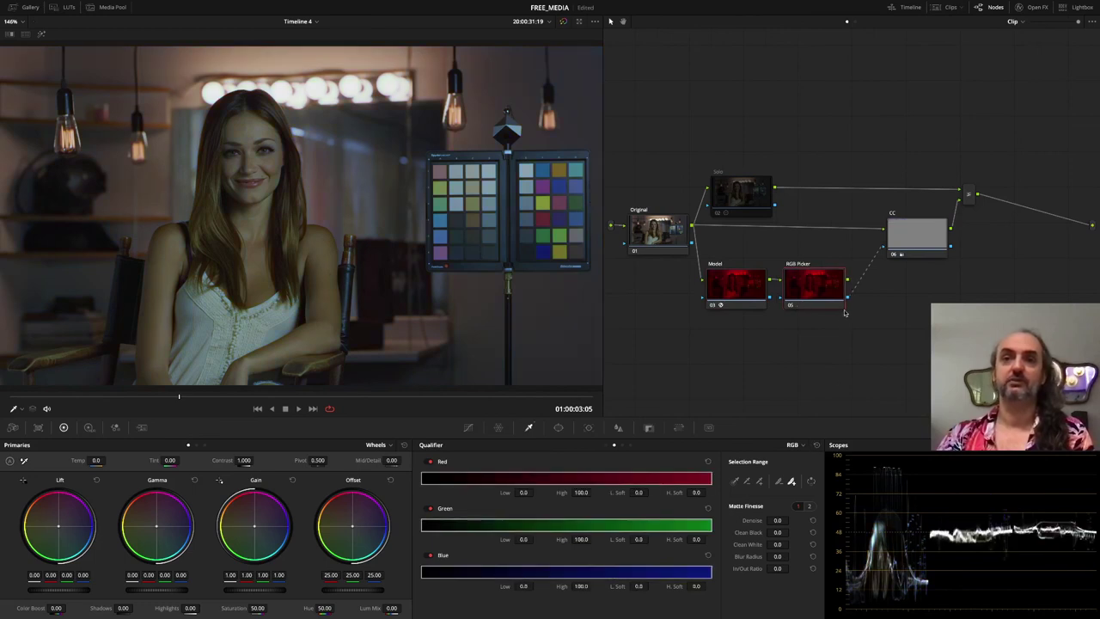
left_click(904, 254)
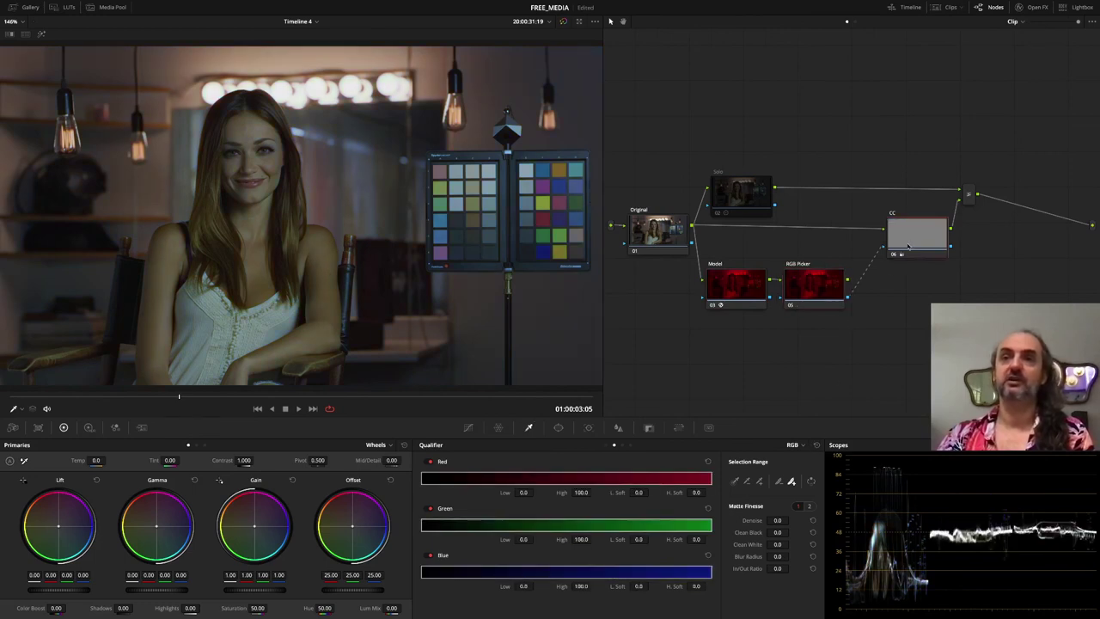
left_click(804, 292)
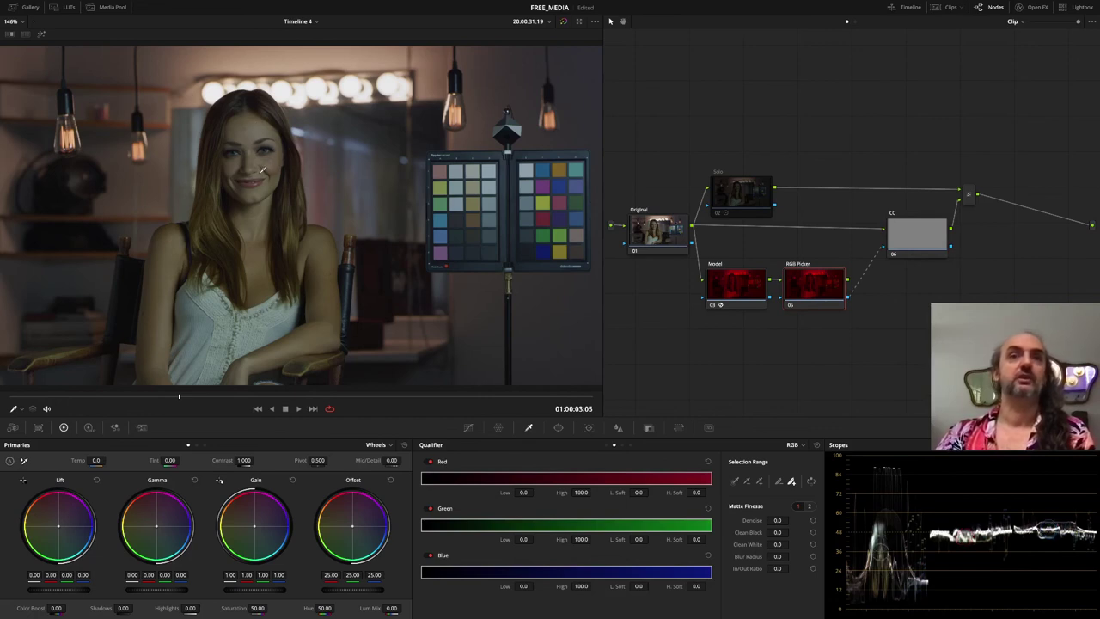
Step: Lower the Solo key's Saturation High, then reset the qualifier back to RGB 0–100 defaults
left_click(721, 213)
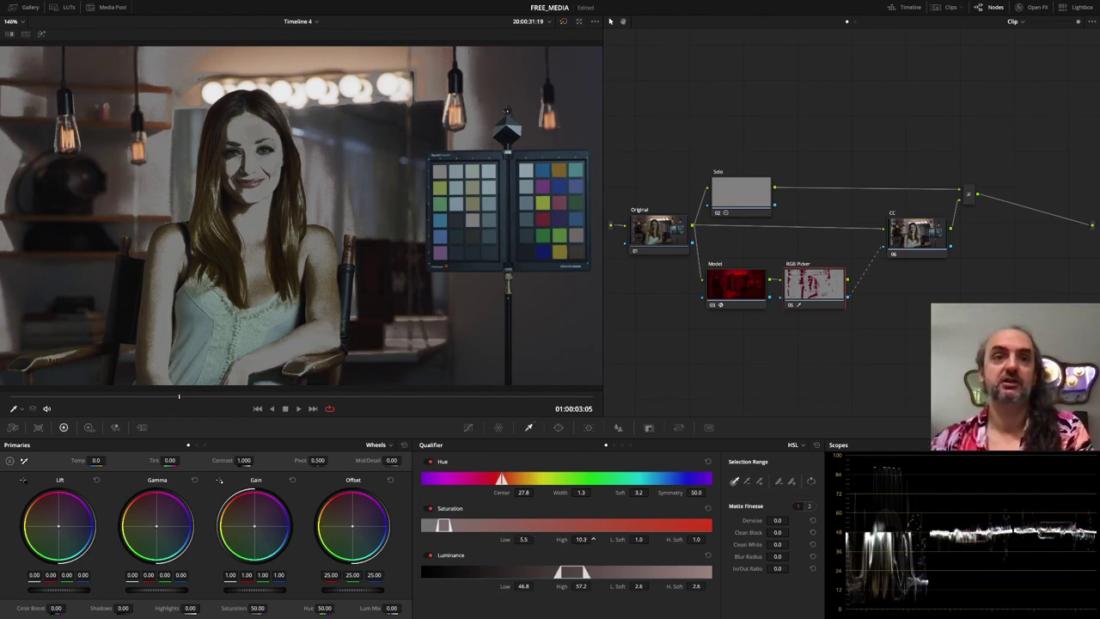
left_click_drag(592, 538, 582, 539)
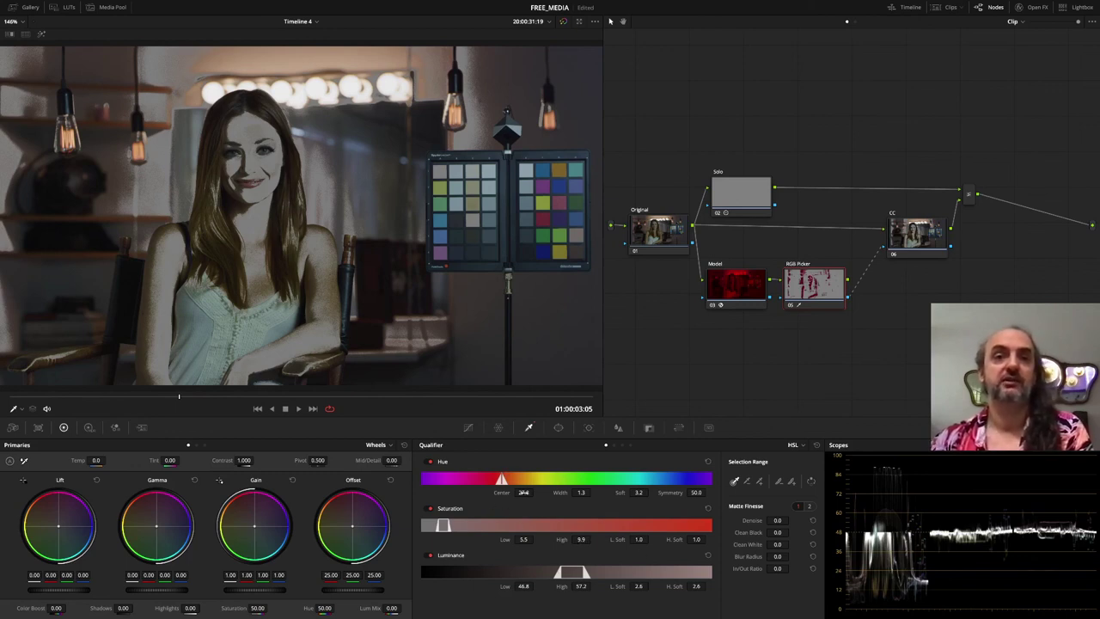
left_click(815, 447)
left_click(615, 445)
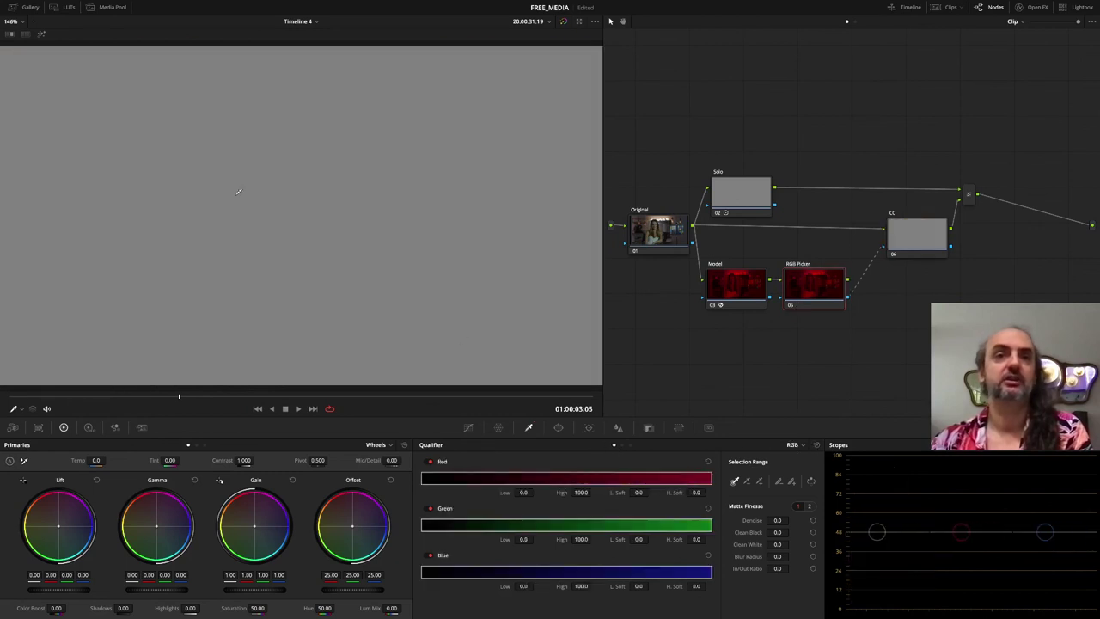
Step: Sample the model's face skin tone with the qualifier eyedropper for the RGB key
left_click(295, 178)
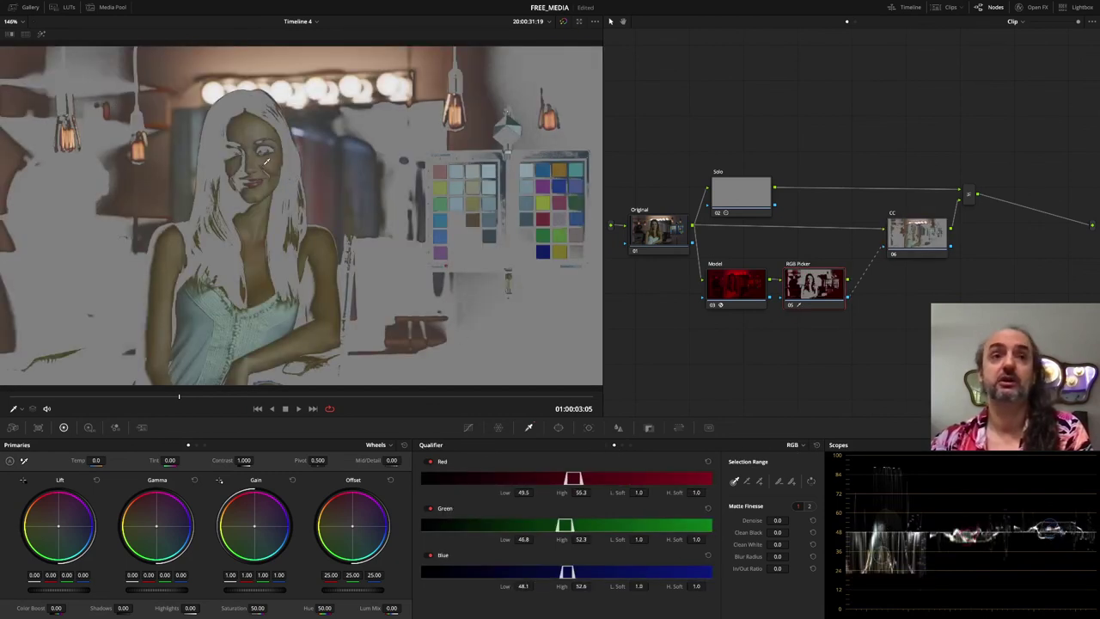
left_click(266, 162)
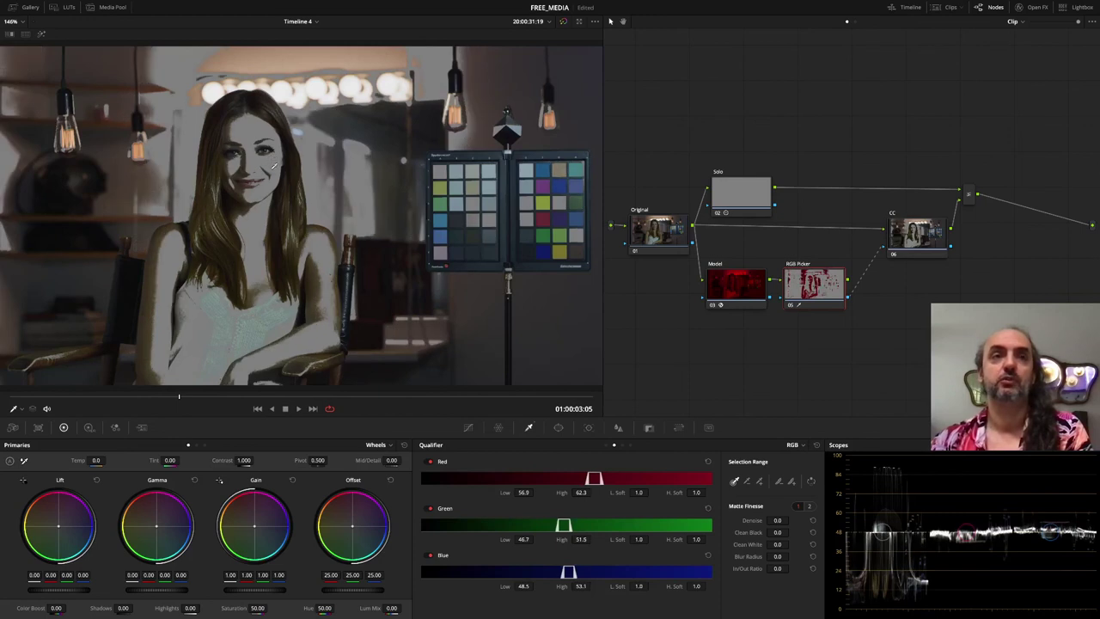
left_click(275, 165)
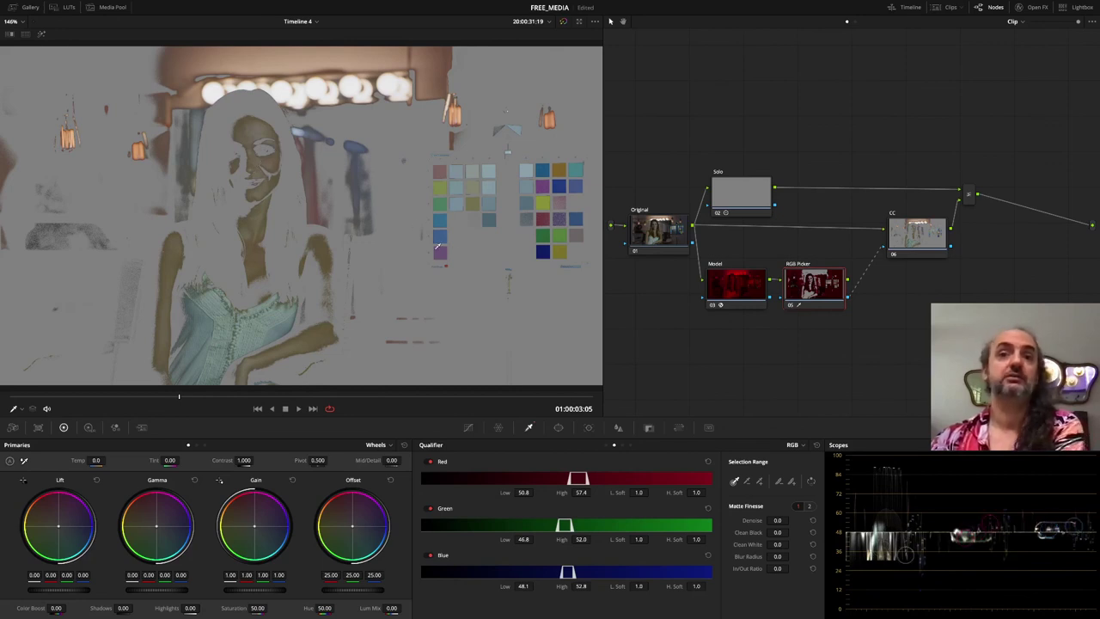
Step: Compare the matte with Green, Blue and Red off, then raise Red Low to about 51.1
left_click(429, 509)
left_click(429, 556)
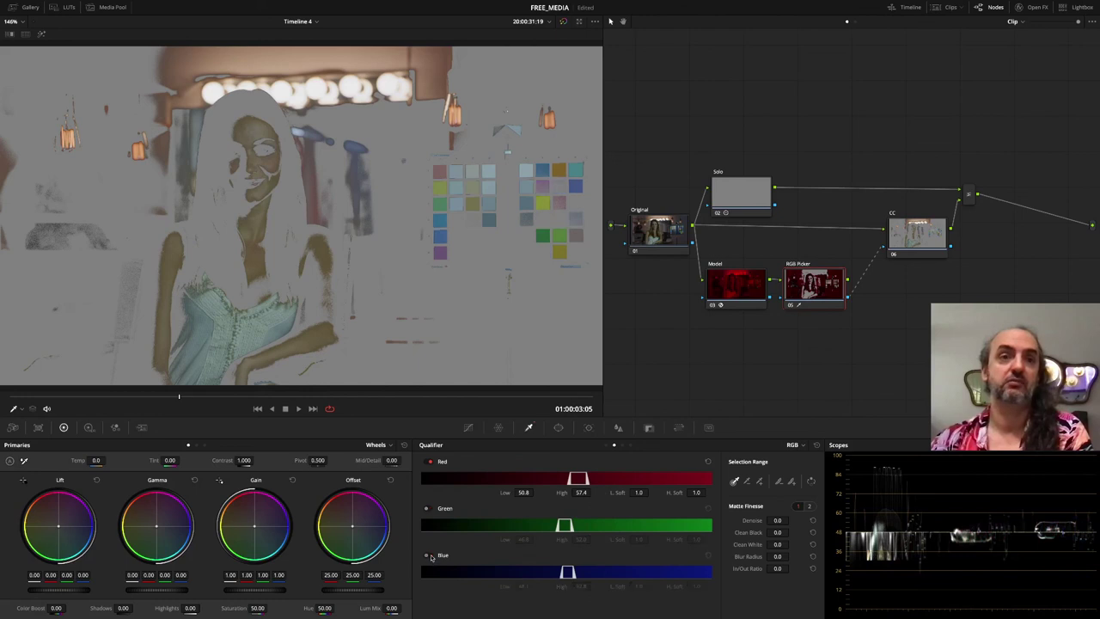
left_click(430, 557)
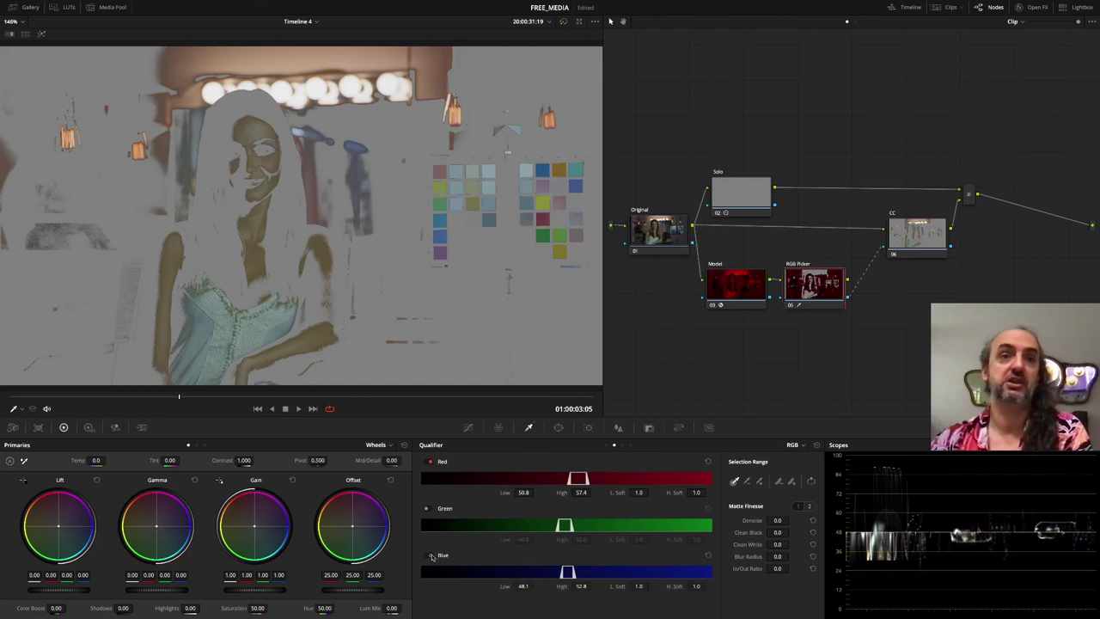
left_click(430, 509)
left_click(430, 462)
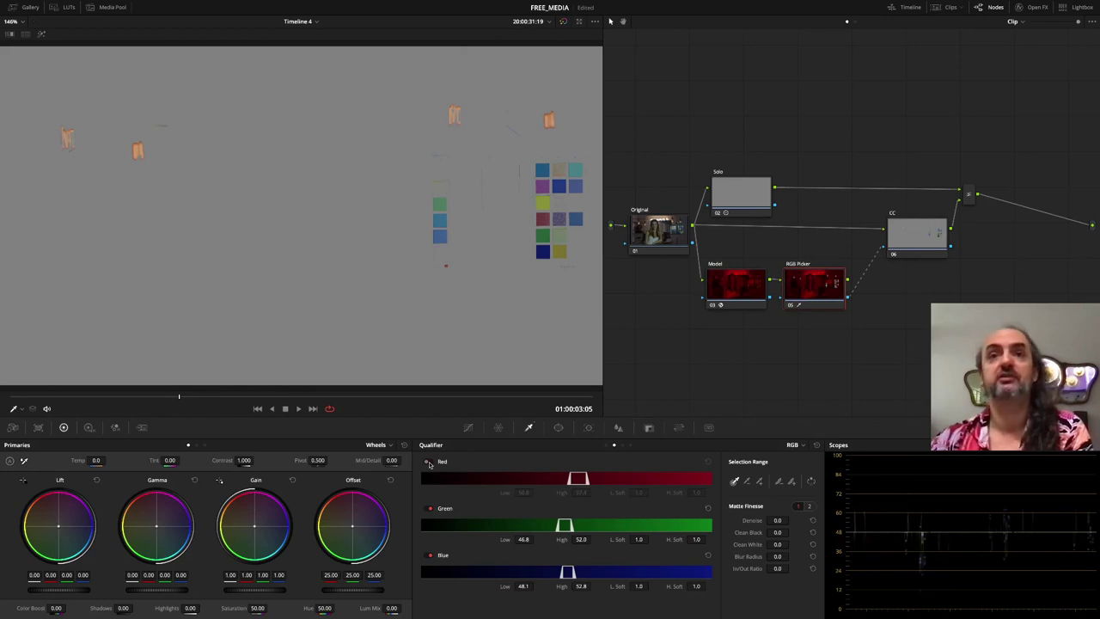
left_click(430, 462)
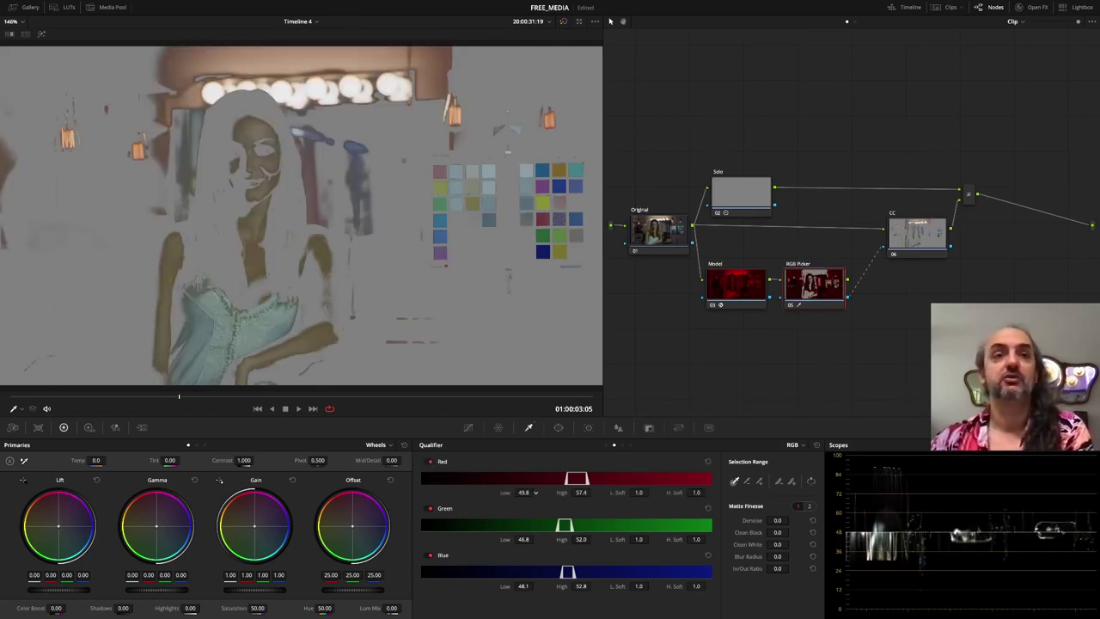
left_click_drag(527, 491, 533, 491)
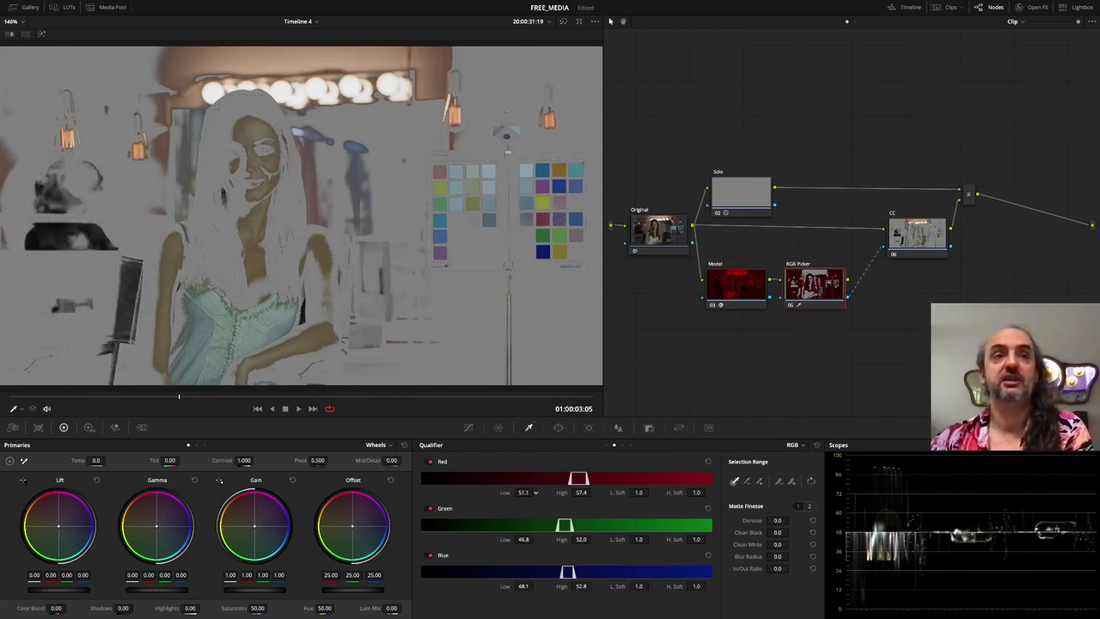